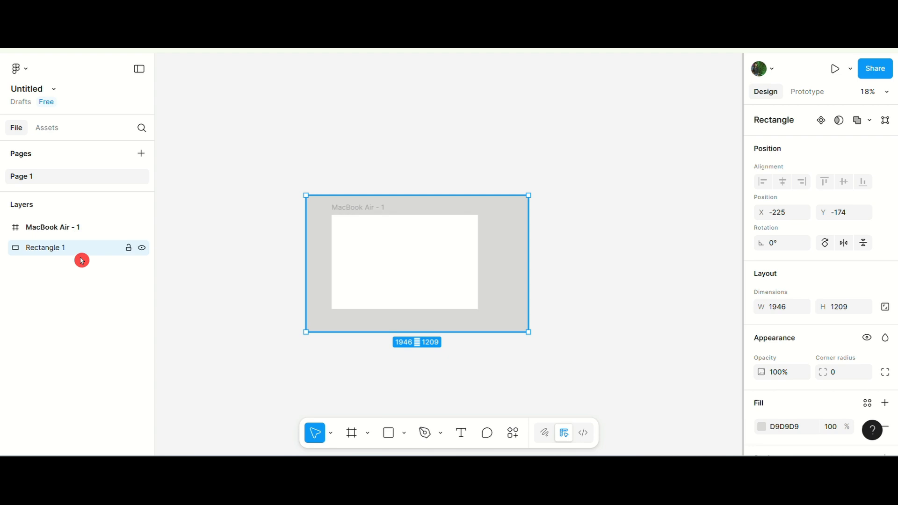
Centre the MacBook Air frame horizontally over the background rectangle, then reselect the rectangle.
{"action": "left_click", "coordinate": [481, 278], "text": "shift"}
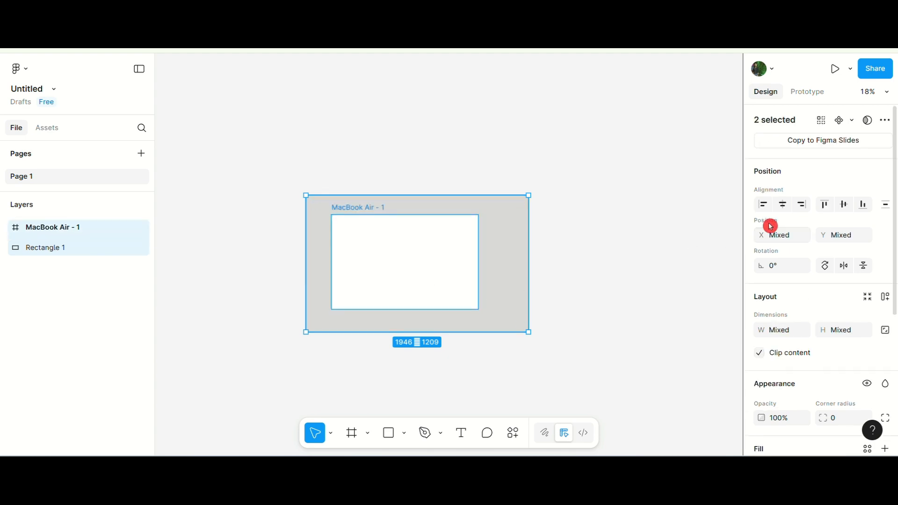
{"action": "left_click", "coordinate": [784, 203]}
{"action": "left_click", "coordinate": [614, 364]}
{"action": "left_click", "coordinate": [386, 325]}
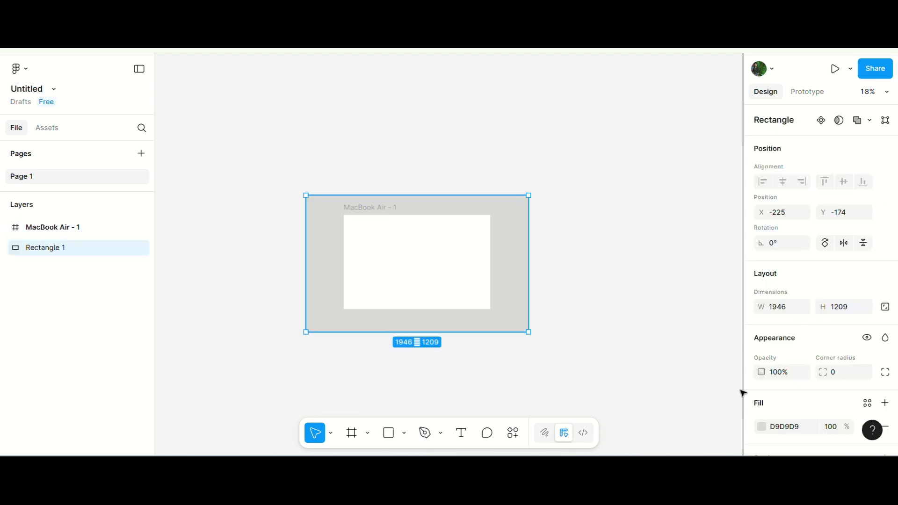
Fill the background rectangle with the red temple image from the Downloads folder.
{"action": "scroll", "coordinate": [774, 343], "scroll_direction": "down", "scroll_amount": 2}
{"action": "left_click", "coordinate": [763, 327]}
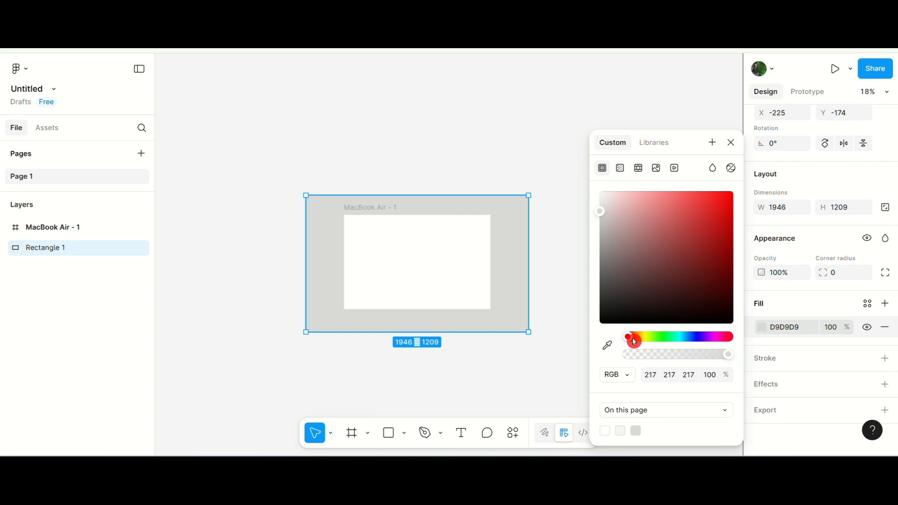
{"action": "left_click", "coordinate": [657, 169]}
{"action": "left_click", "coordinate": [650, 273]}
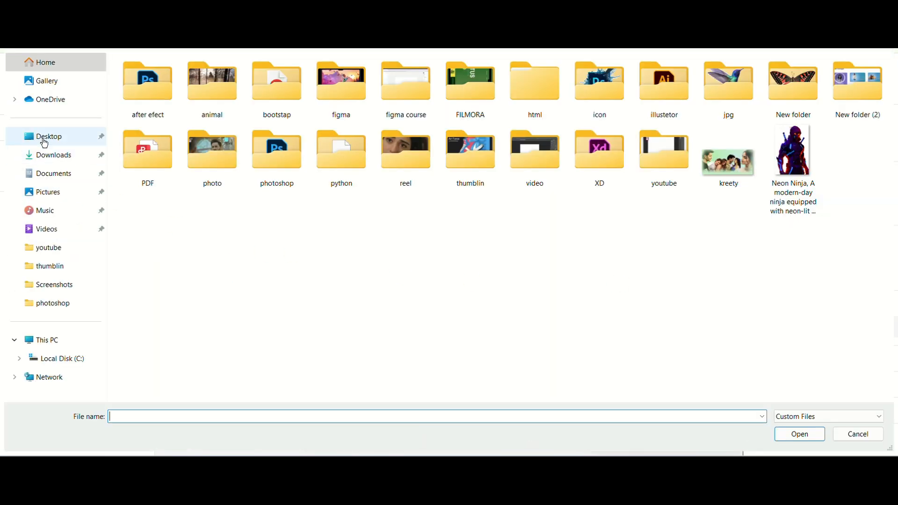
{"action": "left_click", "coordinate": [52, 155]}
{"action": "double_click", "coordinate": [154, 107]}
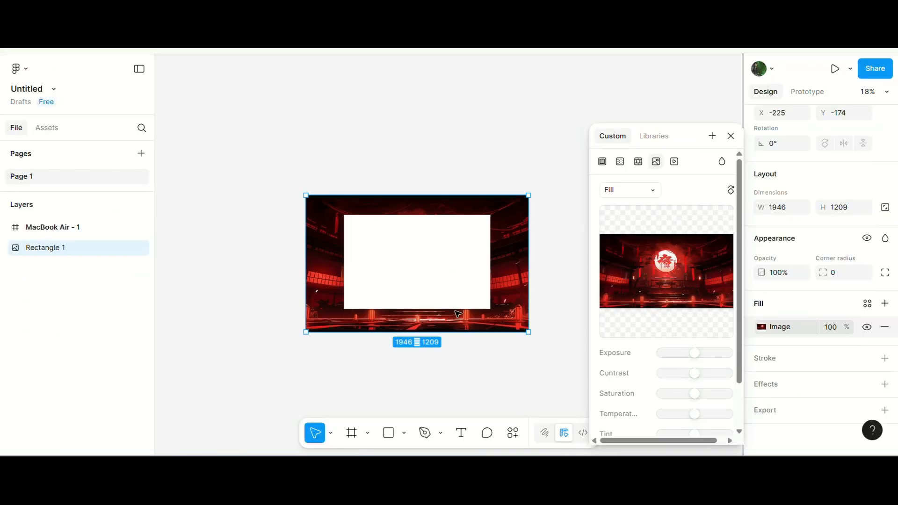
{"action": "left_click", "coordinate": [731, 136]}
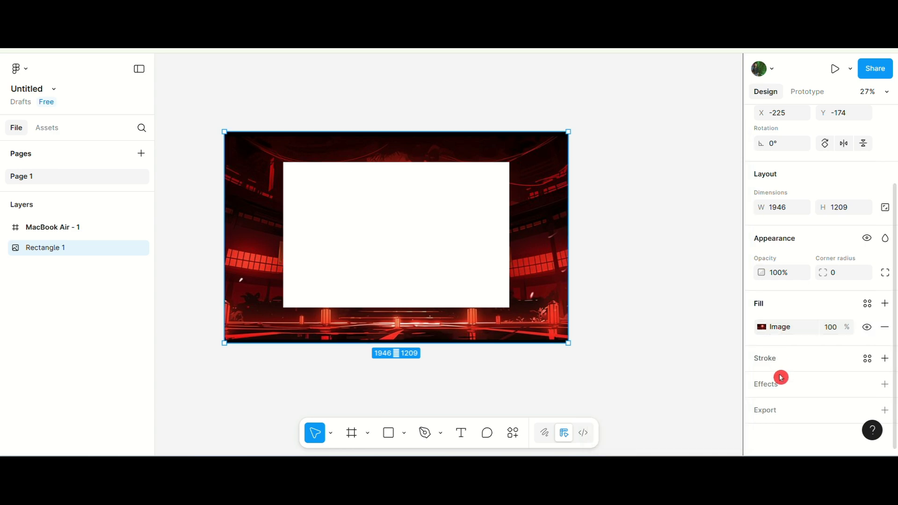
Add a Layer blur effect to the background rectangle.
{"action": "left_click", "coordinate": [779, 389]}
{"action": "left_click", "coordinate": [643, 289]}
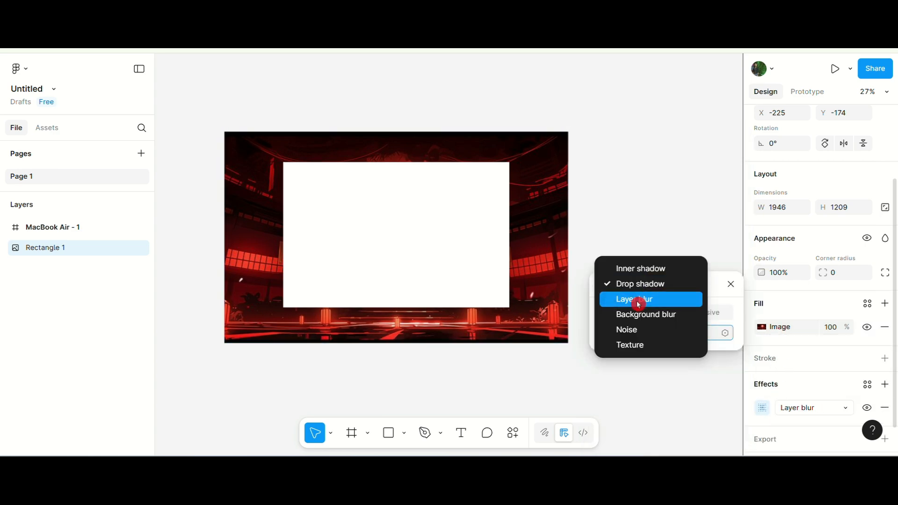
{"action": "left_click", "coordinate": [638, 300]}
Set the rectangle's layer blur amount to 10.
{"action": "left_click", "coordinate": [679, 334]}
{"action": "type", "text": "50"}
{"action": "key", "text": "Return"}
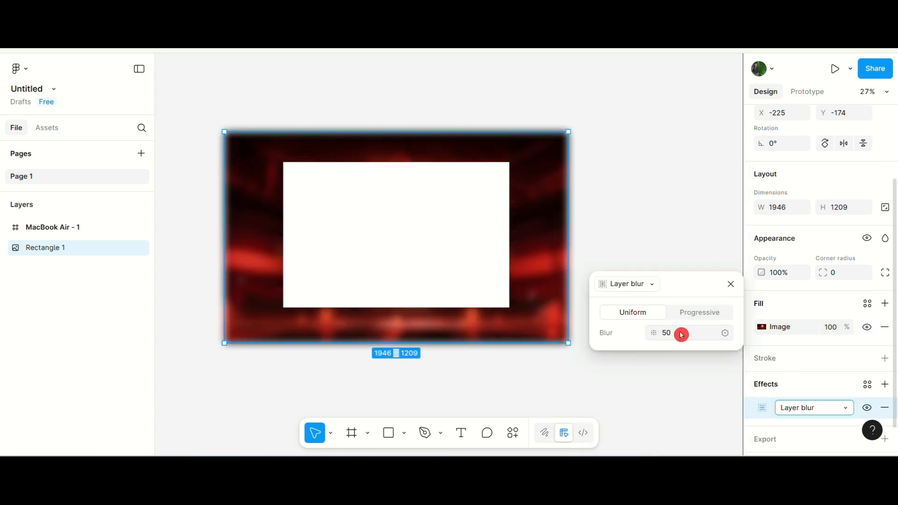
{"action": "left_click_drag", "start_coordinate": [654, 333], "coordinate": [511, 341]}
{"action": "left_click", "coordinate": [706, 333]}
{"action": "type", "text": "10"}
{"action": "key", "text": "Return"}
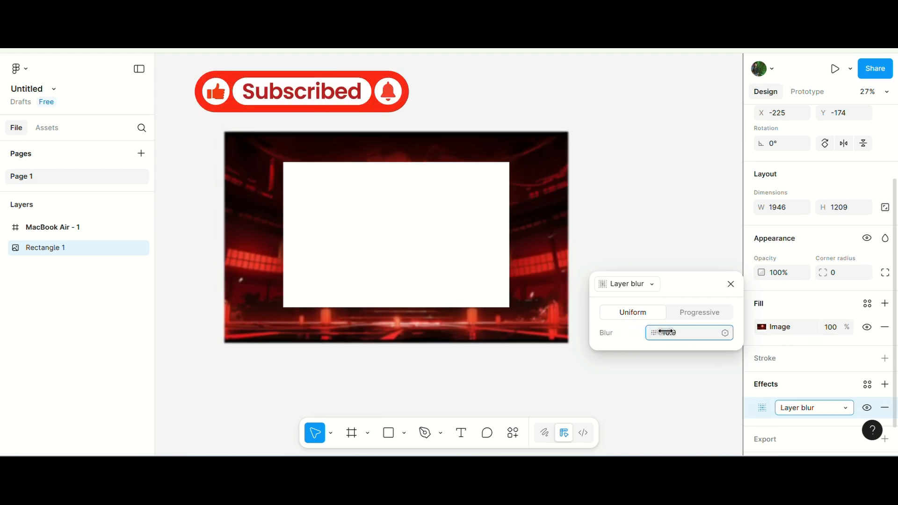
{"action": "left_click_drag", "start_coordinate": [666, 332], "coordinate": [669, 331]}
{"action": "left_click", "coordinate": [730, 282]}
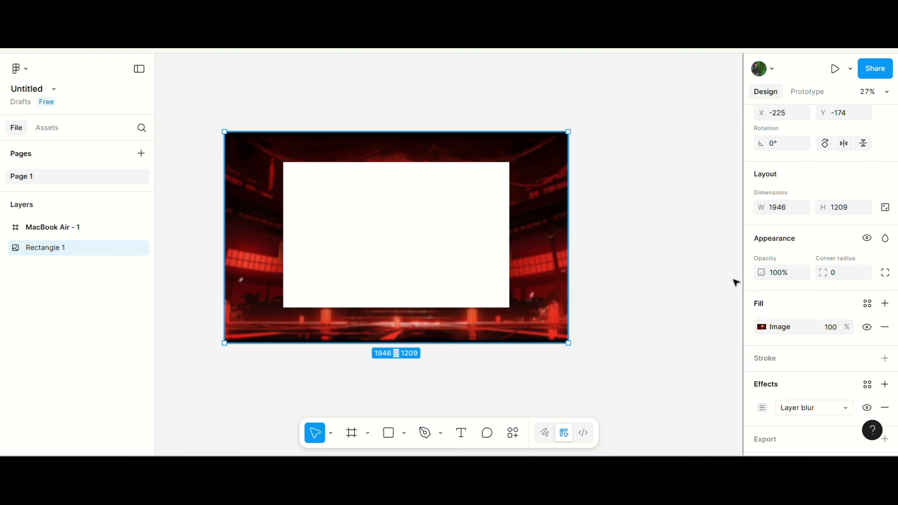
Add a black fill at 41% opacity on top of the rectangle's image fill.
{"action": "left_click", "coordinate": [886, 303]}
{"action": "left_click_drag", "start_coordinate": [645, 357], "coordinate": [671, 354]}
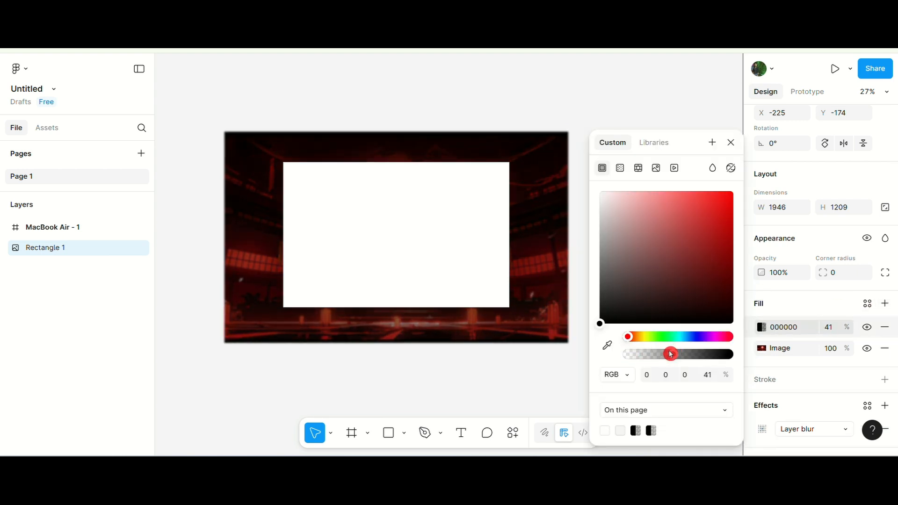
{"action": "left_click", "coordinate": [735, 146]}
{"action": "left_click", "coordinate": [589, 254]}
Fill the MacBook Air frame with the Tryfog image.
{"action": "scroll", "coordinate": [391, 260], "scroll_direction": "down", "scroll_amount": 3}
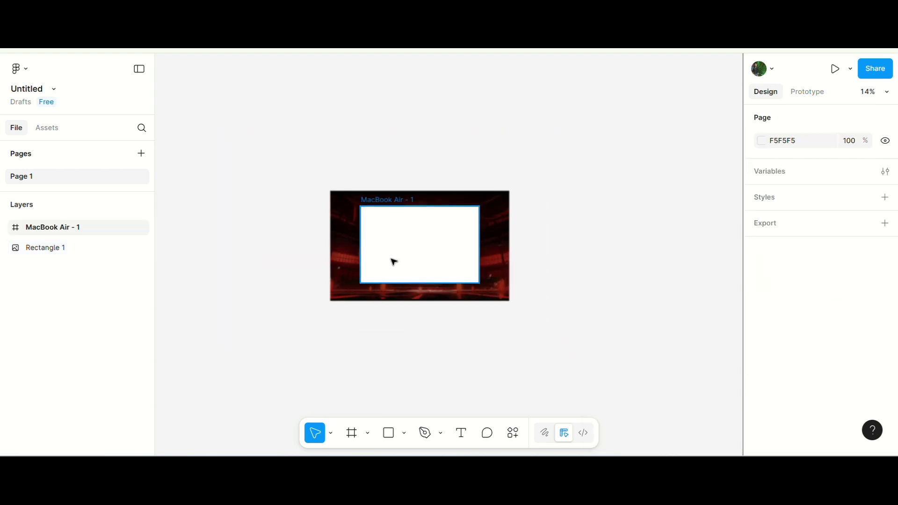
{"action": "scroll", "coordinate": [487, 224], "scroll_direction": "up", "scroll_amount": 5}
{"action": "scroll", "coordinate": [483, 192], "scroll_direction": "down", "scroll_amount": 3}
{"action": "left_click", "coordinate": [484, 192]}
{"action": "scroll", "coordinate": [456, 207], "scroll_direction": "up", "scroll_amount": 3}
{"action": "scroll", "coordinate": [473, 247], "scroll_direction": "down", "scroll_amount": 2}
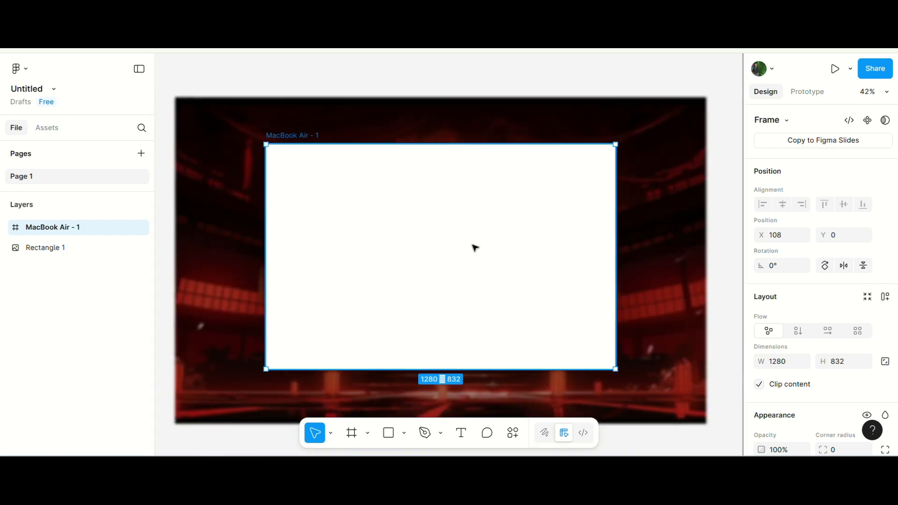
{"action": "scroll", "coordinate": [795, 356], "scroll_direction": "down", "scroll_amount": 4}
{"action": "left_click", "coordinate": [761, 331]}
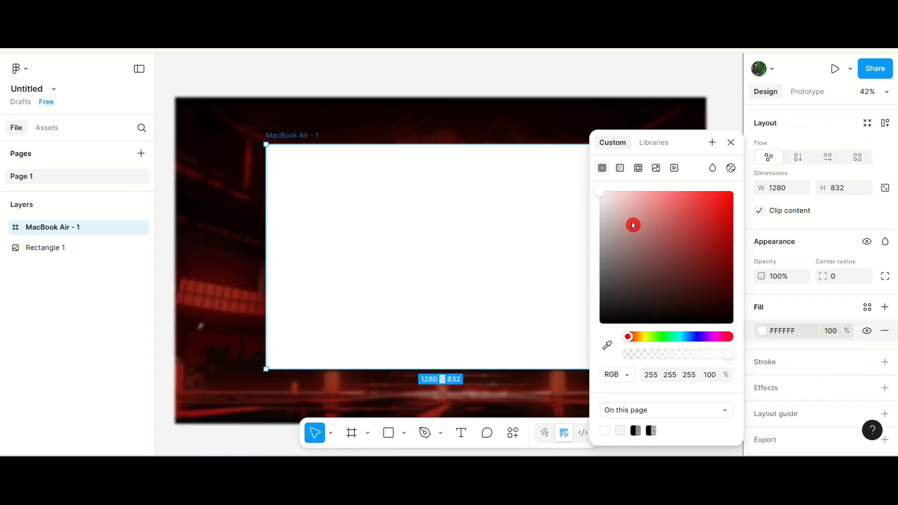
{"action": "left_click", "coordinate": [655, 169]}
{"action": "left_click", "coordinate": [642, 268]}
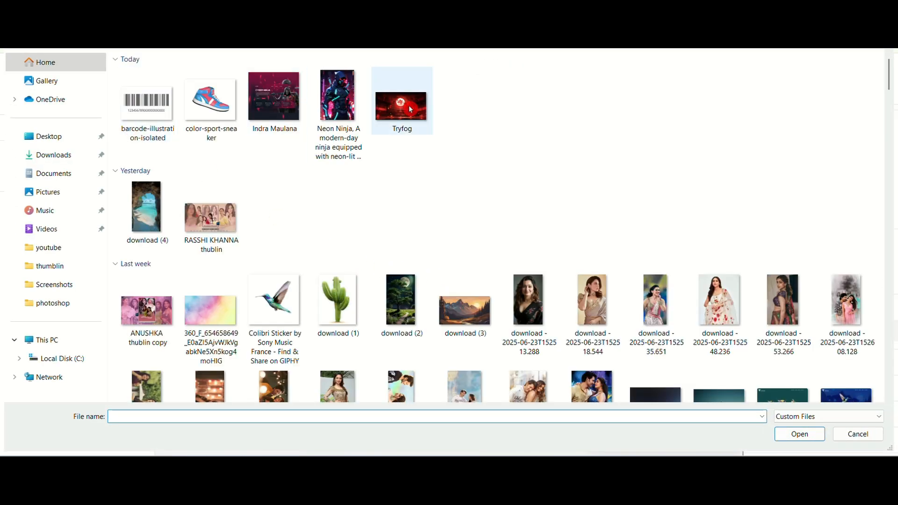
{"action": "double_click", "coordinate": [411, 110]}
{"action": "scroll", "coordinate": [257, 230], "scroll_direction": "down", "scroll_amount": 3}
{"action": "scroll", "coordinate": [347, 196], "scroll_direction": "up", "scroll_amount": 3}
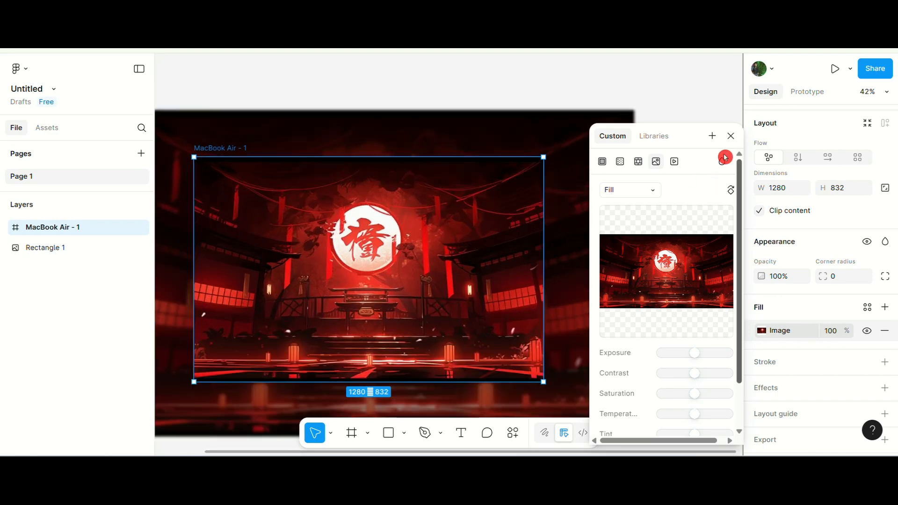
{"action": "left_click", "coordinate": [731, 136]}
Add a white stroke around the MacBook Air frame.
{"action": "left_click", "coordinate": [886, 362]}
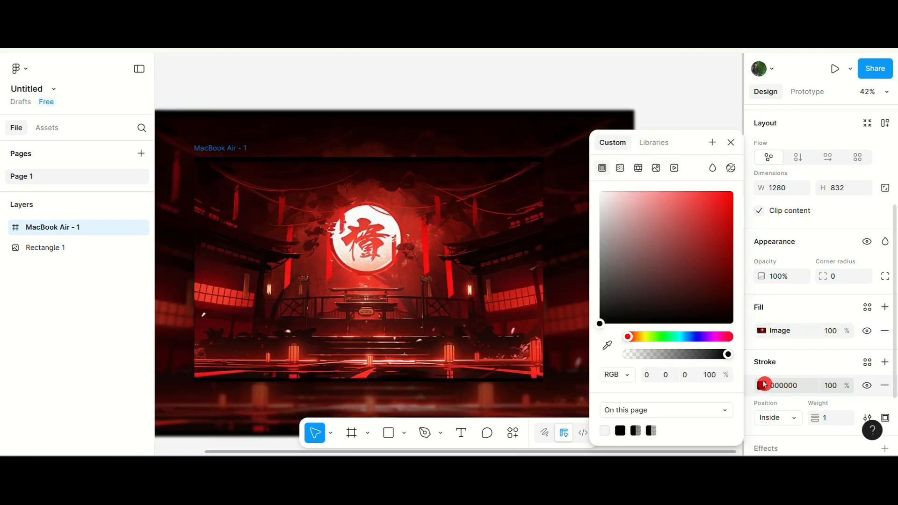
{"action": "left_click", "coordinate": [765, 385]}
{"action": "left_click", "coordinate": [763, 386]}
{"action": "mouse_move", "coordinate": [638, 235]}
{"action": "left_mouse_down"}
{"action": "mouse_move", "coordinate": [608, 176]}
{"action": "mouse_move", "coordinate": [623, 181]}
{"action": "left_mouse_up"}
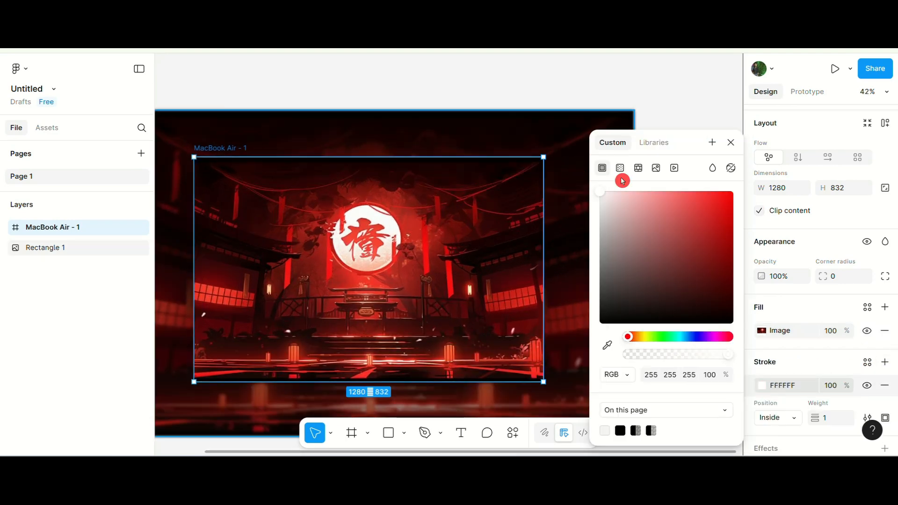
{"action": "left_click", "coordinate": [737, 142]}
{"action": "left_click", "coordinate": [678, 201]}
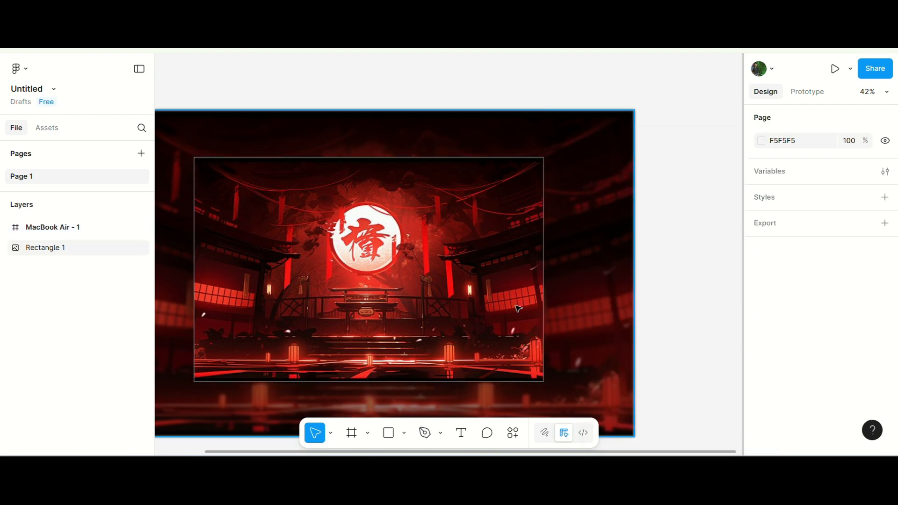
Create a CYBER text layer in the frame's top-left corner.
{"action": "scroll", "coordinate": [559, 281], "scroll_direction": "down", "scroll_amount": 4}
{"action": "scroll", "coordinate": [367, 231], "scroll_direction": "up", "scroll_amount": 4}
{"action": "scroll", "coordinate": [251, 201], "scroll_direction": "down", "scroll_amount": 1}
{"action": "scroll", "coordinate": [519, 256], "scroll_direction": "up", "scroll_amount": 3}
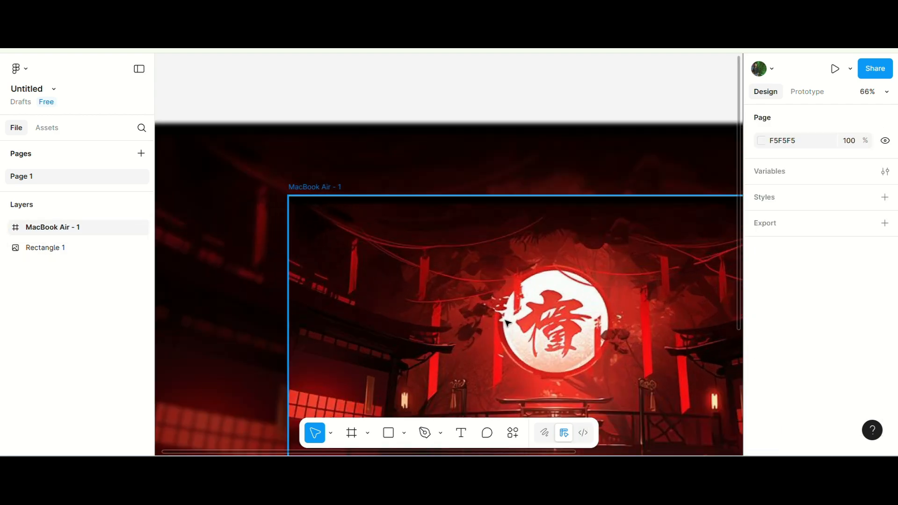
{"action": "left_click", "coordinate": [460, 433]}
{"action": "left_click", "coordinate": [309, 220]}
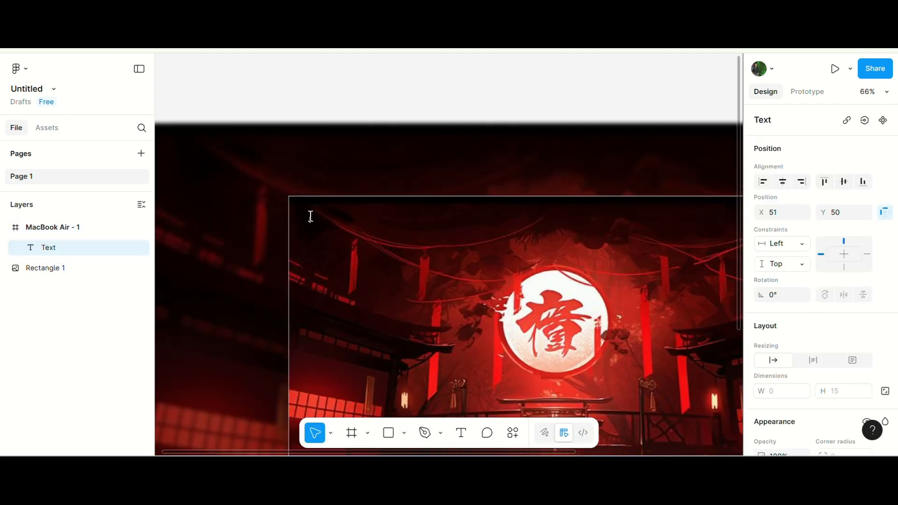
{"action": "key", "text": "Caps_Lock"}
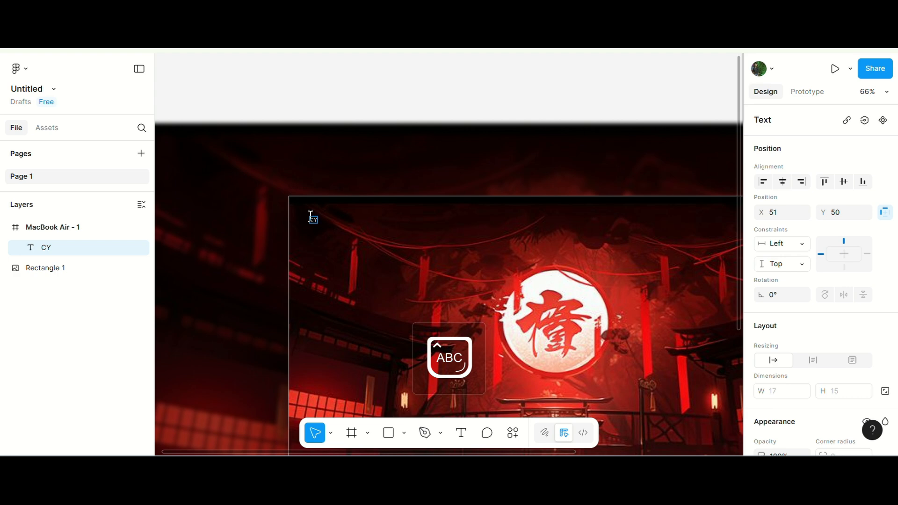
{"action": "scroll", "coordinate": [836, 332], "scroll_direction": "down", "scroll_amount": 5}
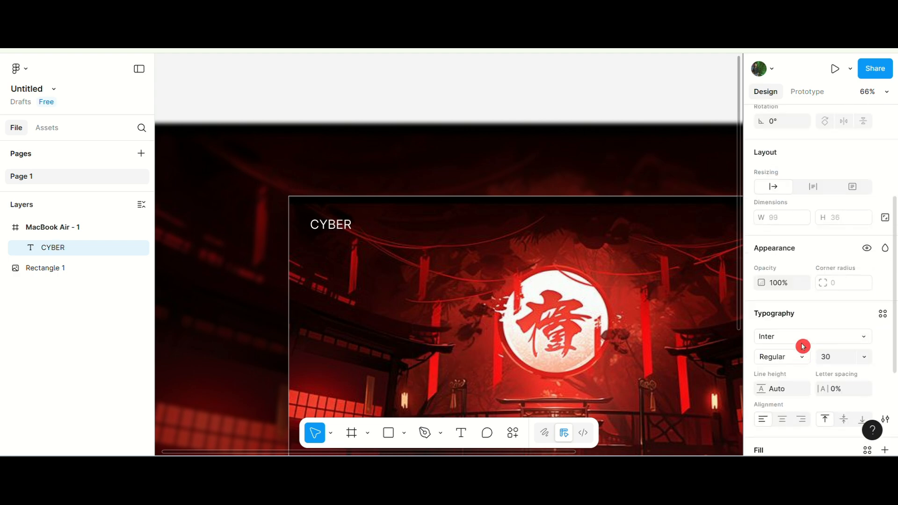
Change the CYBER text's font to Lota Grotesque Alt 3.
{"action": "left_click", "coordinate": [805, 340]}
{"action": "type", "text": "LOT"}
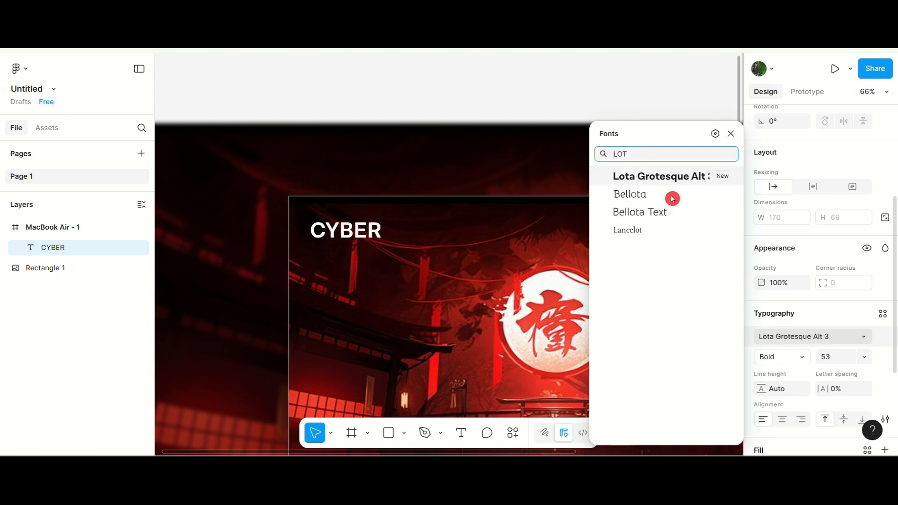
{"action": "left_click", "coordinate": [668, 183]}
Add a new text layer reading Home to the right of CYBER.
{"action": "scroll", "coordinate": [425, 257], "scroll_direction": "down", "scroll_amount": 5}
{"action": "scroll", "coordinate": [275, 226], "scroll_direction": "up", "scroll_amount": 4}
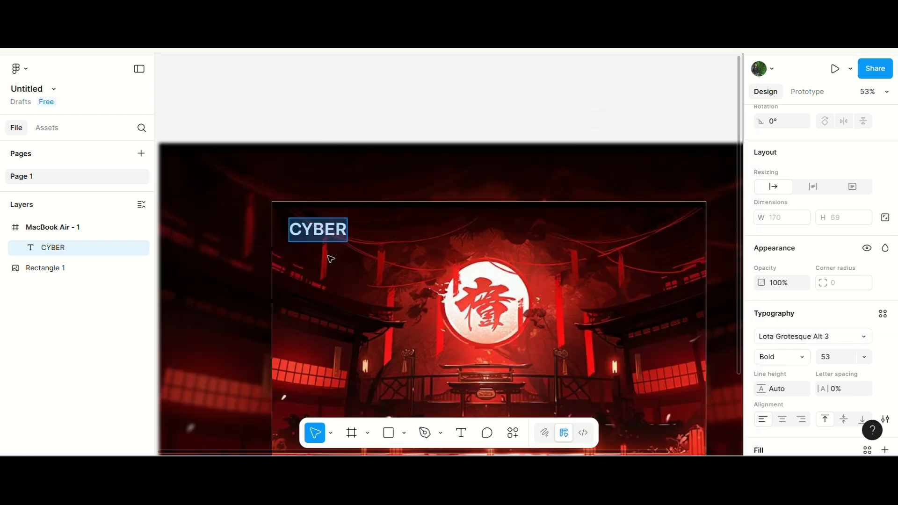
{"action": "left_click_drag", "start_coordinate": [316, 229], "coordinate": [315, 226]}
{"action": "scroll", "coordinate": [357, 290], "scroll_direction": "down", "scroll_amount": 2}
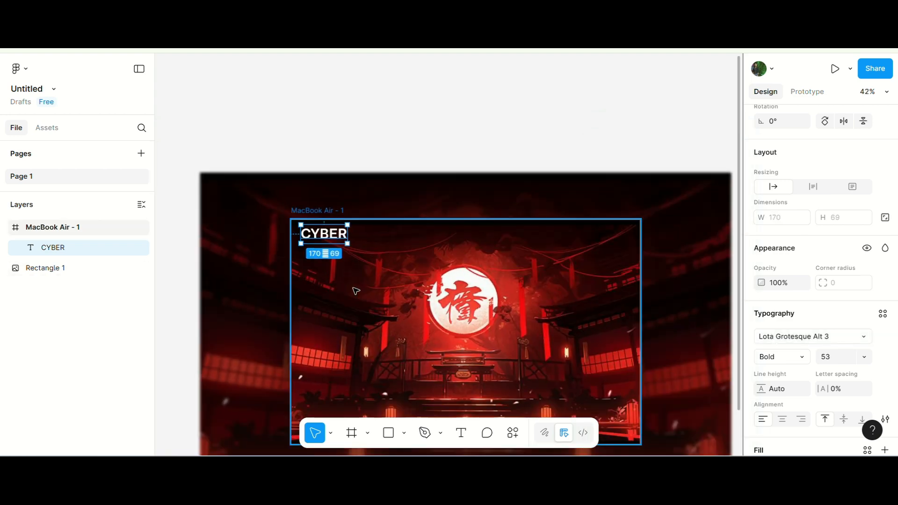
{"action": "scroll", "coordinate": [398, 346], "scroll_direction": "up", "scroll_amount": 2}
{"action": "key", "text": "Return"}
{"action": "left_click", "coordinate": [336, 211]}
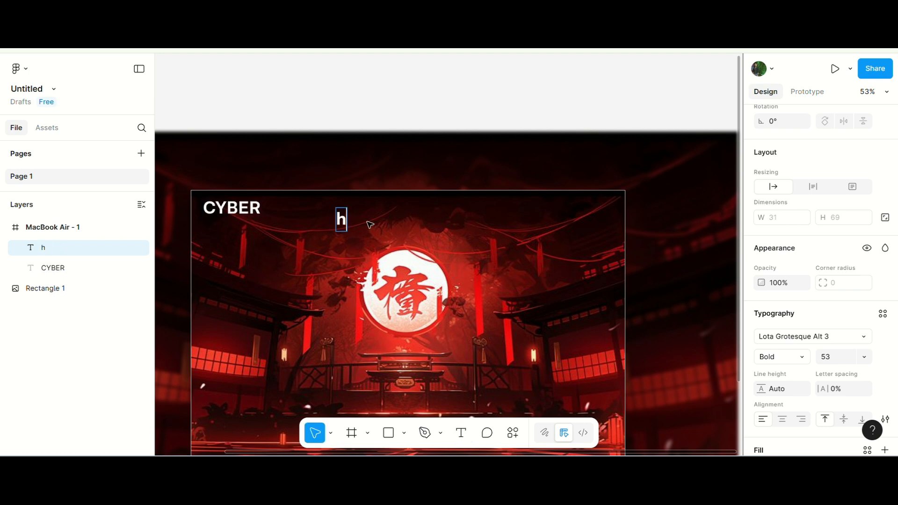
{"action": "type", "text": "Home"}
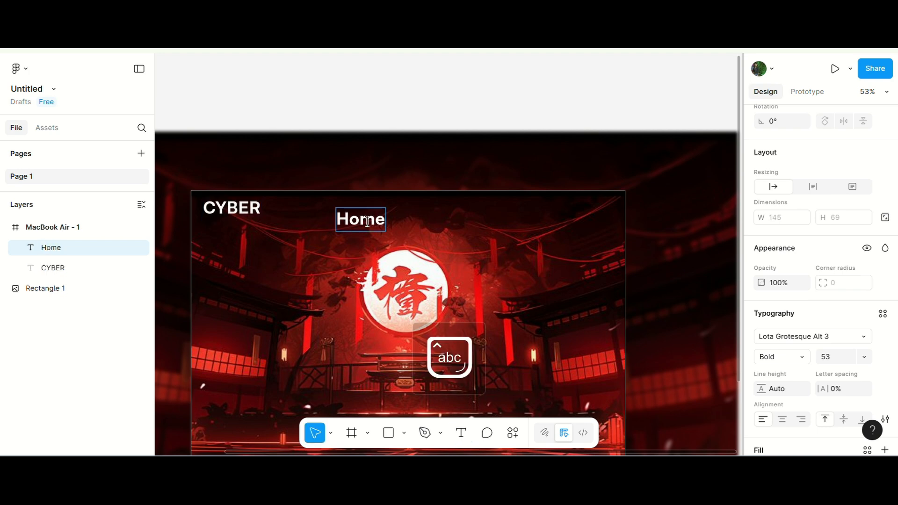
Set the Home text to Arial Regular at size 22.
{"action": "left_click", "coordinate": [854, 349]}
{"action": "type", "text": "ari"}
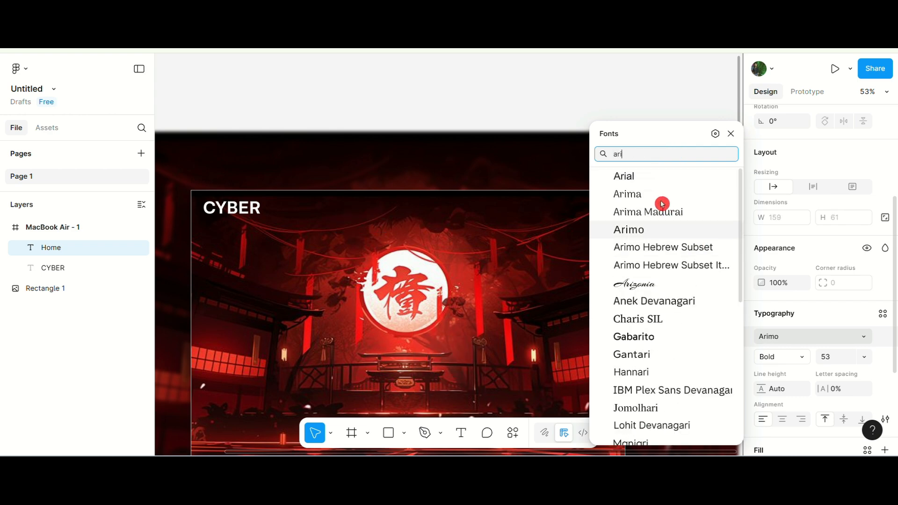
{"action": "left_click", "coordinate": [627, 175]}
{"action": "left_click", "coordinate": [794, 356]}
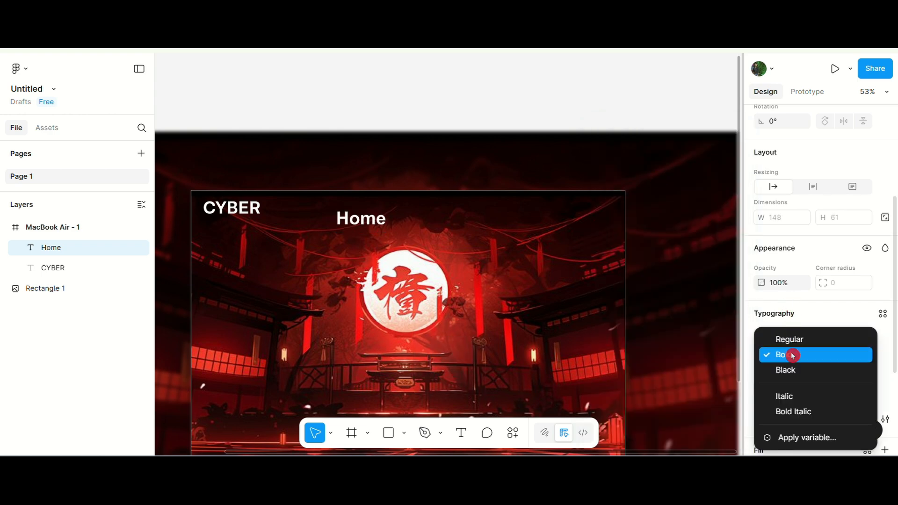
{"action": "left_click", "coordinate": [792, 339]}
{"action": "left_click", "coordinate": [837, 357]}
{"action": "type", "text": "22"}
{"action": "key", "text": "Return"}
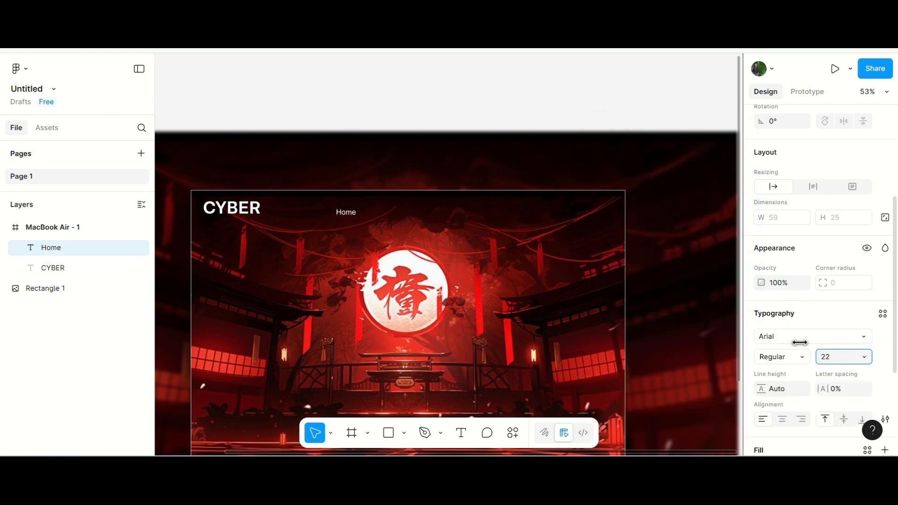
Align the Home text level with CYBER and duplicate it as a second menu item beside it.
{"action": "scroll", "coordinate": [392, 202], "scroll_direction": "up", "scroll_amount": 2}
{"action": "left_click", "coordinate": [456, 176]}
{"action": "scroll", "coordinate": [455, 177], "scroll_direction": "down", "scroll_amount": 2}
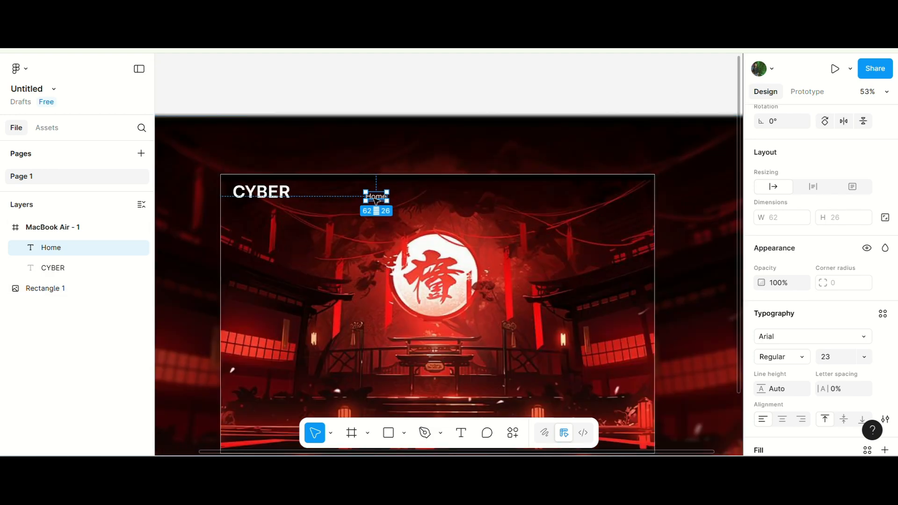
{"action": "left_click_drag", "start_coordinate": [369, 196], "coordinate": [398, 193]}
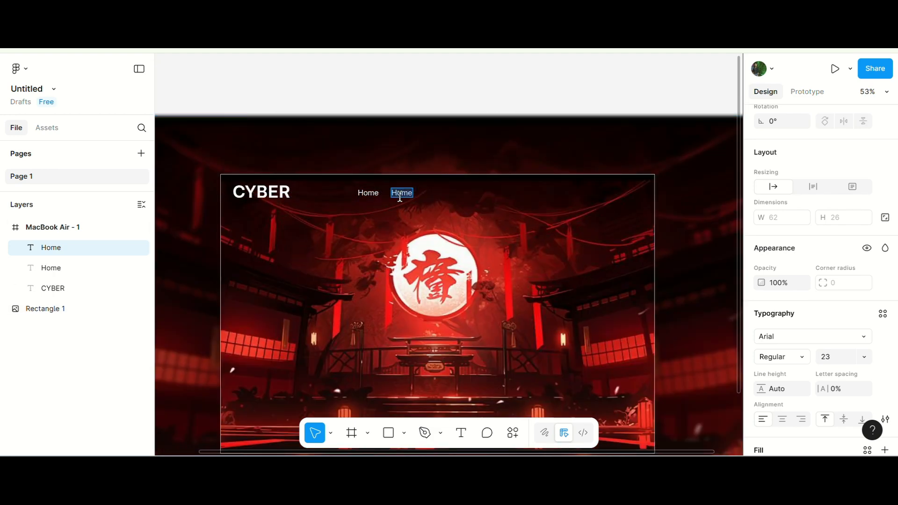
{"action": "left_click_drag", "start_coordinate": [410, 189], "coordinate": [440, 189]}
{"action": "key", "text": "ctrl+z"}
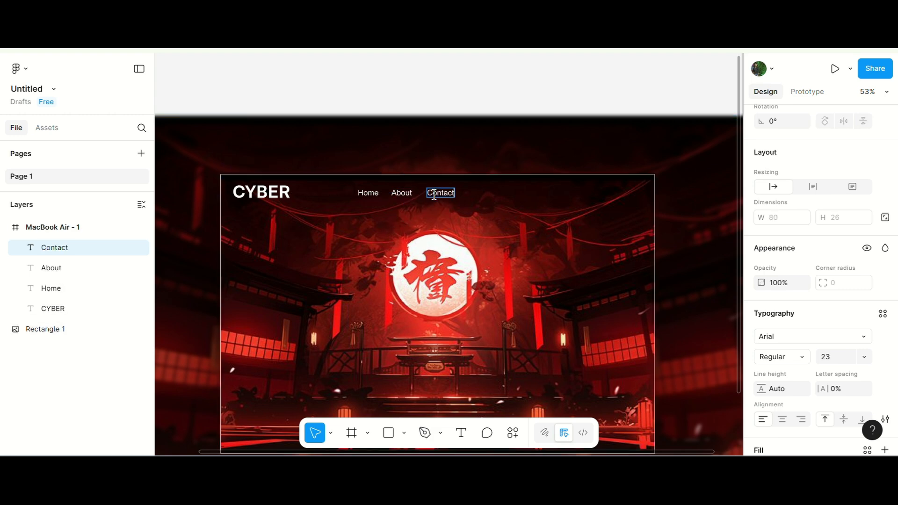
{"action": "scroll", "coordinate": [434, 196], "scroll_direction": "down", "scroll_amount": 3}
{"action": "scroll", "coordinate": [501, 194], "scroll_direction": "up", "scroll_amount": 6}
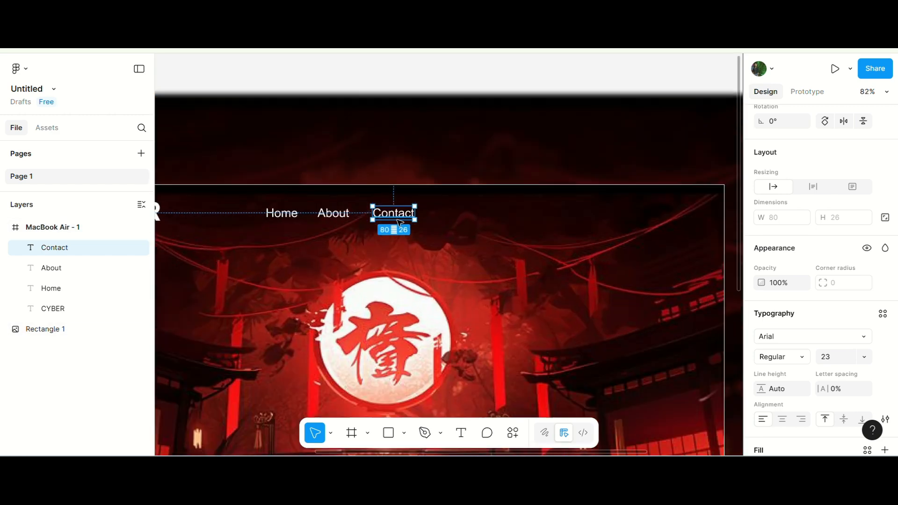
Duplicate the Contact link to the right and change the copy to read Login.
{"action": "left_click_drag", "start_coordinate": [408, 217], "coordinate": [568, 226]}
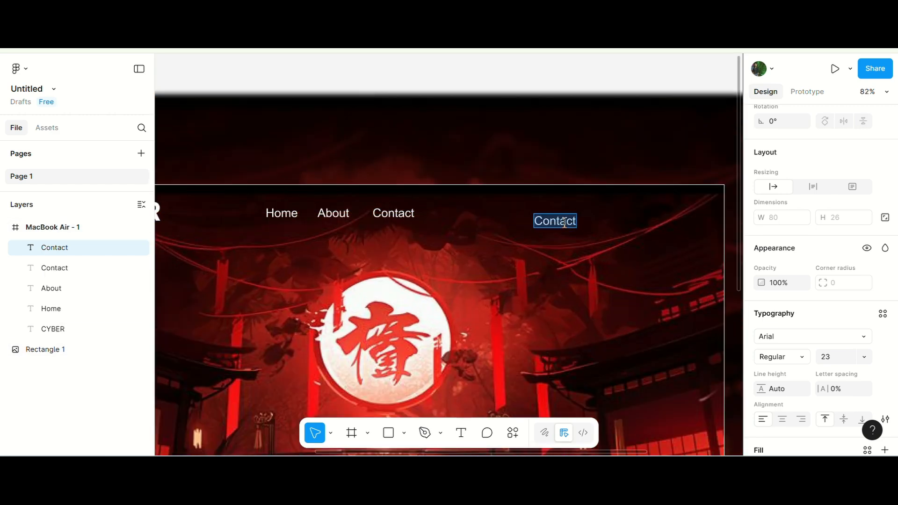
{"action": "key", "text": "Escape"}
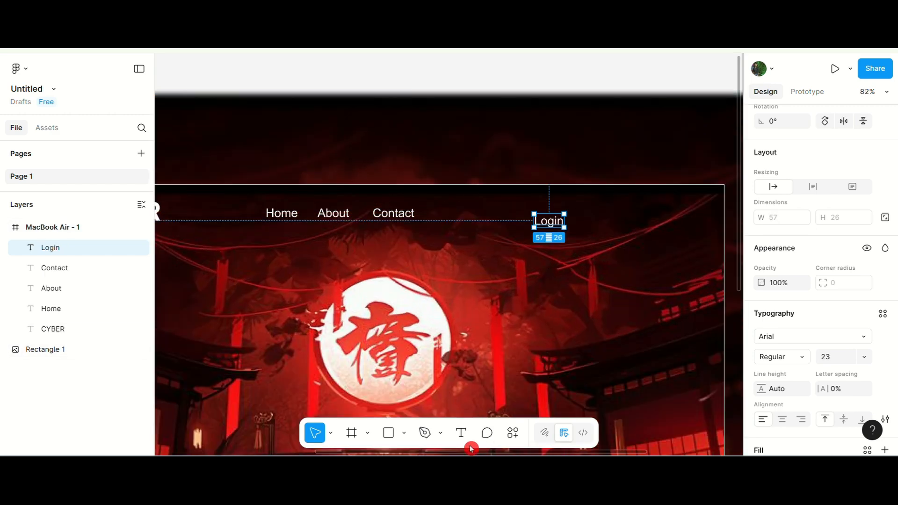
Draw a 132 × 46 rectangle over the Login text and round its corners to a radius of 23.
{"action": "left_click_drag", "start_coordinate": [518, 207], "coordinate": [582, 229]}
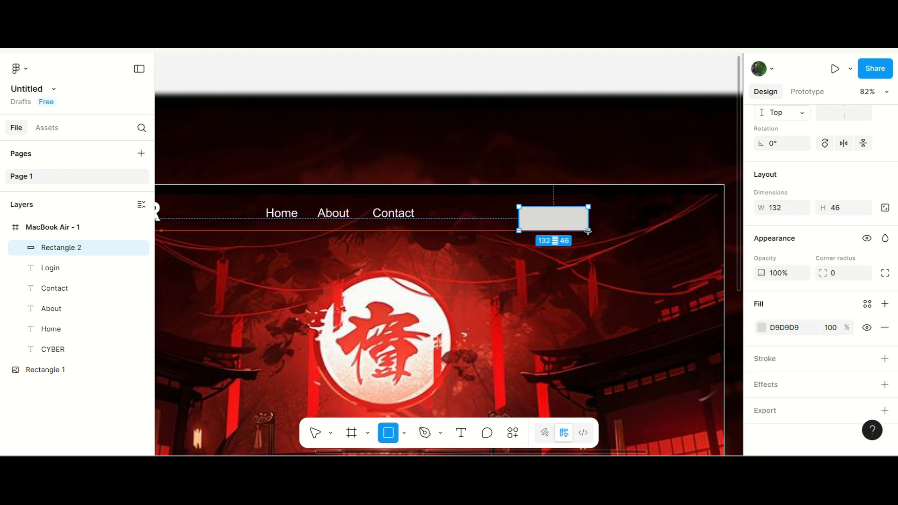
{"action": "scroll", "coordinate": [551, 229], "scroll_direction": "up", "scroll_amount": 5}
{"action": "scroll", "coordinate": [493, 322], "scroll_direction": "up", "scroll_amount": 6}
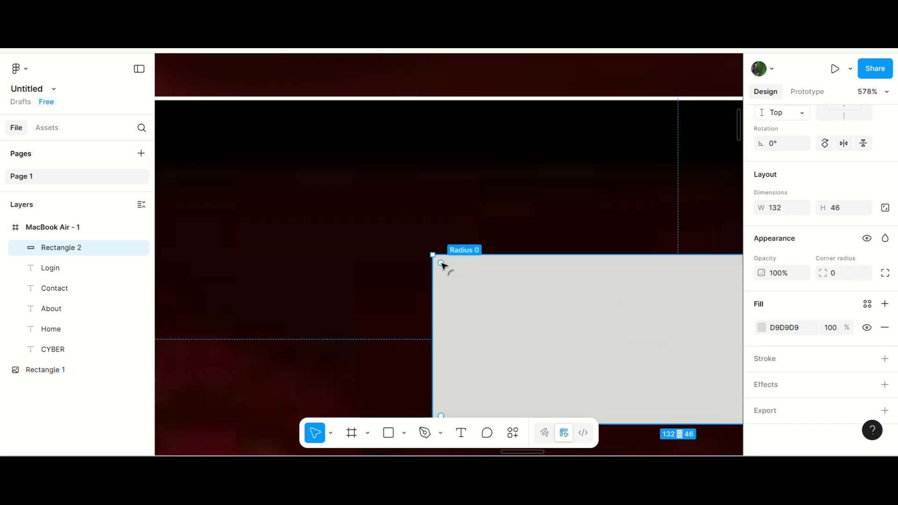
{"action": "left_click_drag", "start_coordinate": [441, 264], "coordinate": [487, 309]}
Add a white FFFFFF stroke to the rounded rectangle and remove its fill.
{"action": "scroll", "coordinate": [463, 237], "scroll_direction": "down", "scroll_amount": 5}
{"action": "left_click", "coordinate": [884, 359]}
{"action": "left_click", "coordinate": [761, 382]}
{"action": "left_click", "coordinate": [761, 382]}
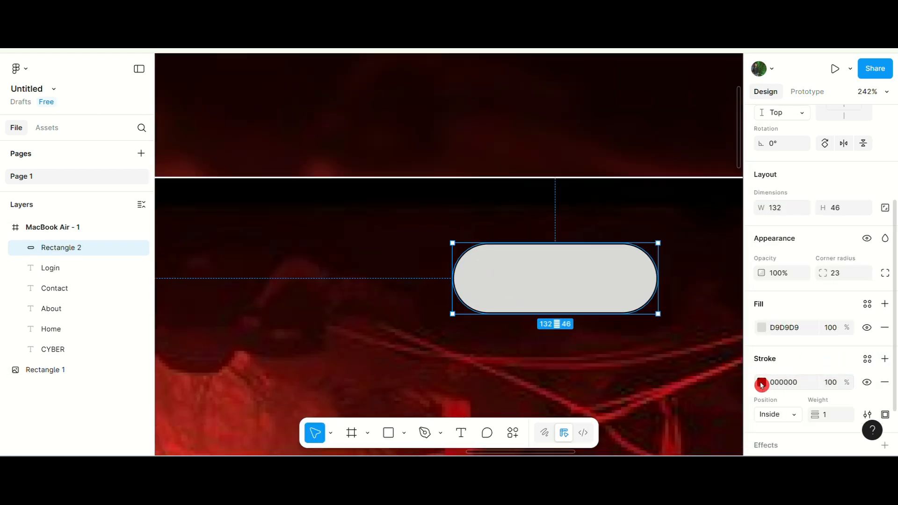
{"action": "left_click", "coordinate": [762, 385]}
{"action": "left_click_drag", "start_coordinate": [674, 267], "coordinate": [485, 138]}
{"action": "left_click", "coordinate": [732, 146]}
{"action": "left_click", "coordinate": [884, 328]}
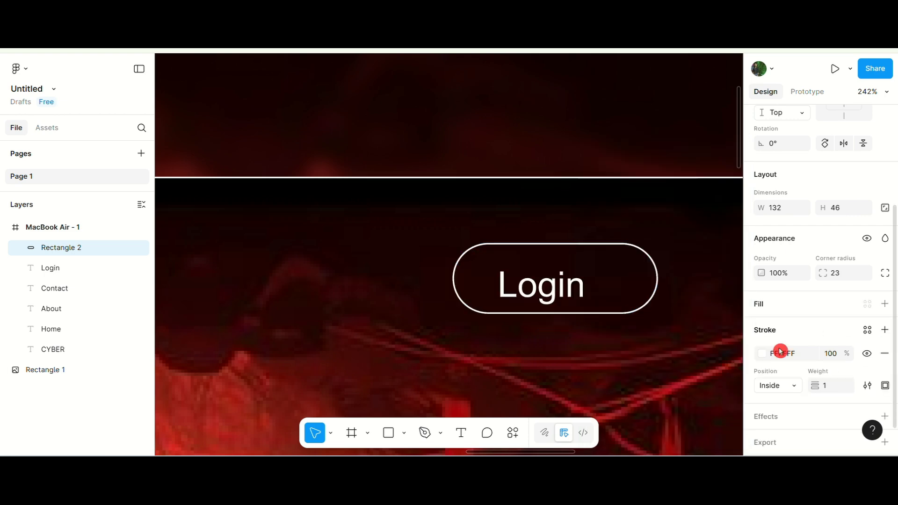
Center the Login text inside the rounded rectangle and group the two together.
{"action": "scroll", "coordinate": [322, 272], "scroll_direction": "down", "scroll_amount": 3}
{"action": "scroll", "coordinate": [484, 306], "scroll_direction": "up", "scroll_amount": 3}
{"action": "left_click", "coordinate": [413, 268]}
{"action": "left_click", "coordinate": [489, 218], "text": "shift"}
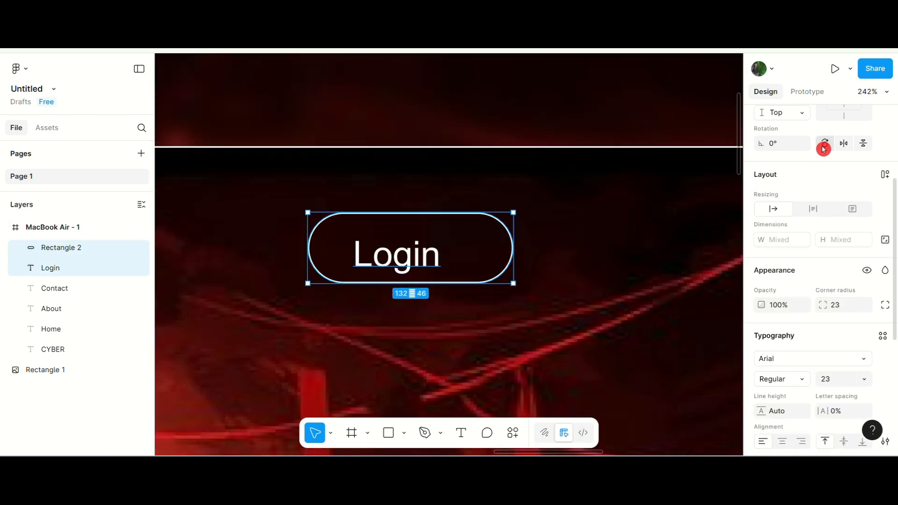
{"action": "scroll", "coordinate": [824, 148], "scroll_direction": "up", "scroll_amount": 5}
{"action": "left_click", "coordinate": [783, 182]}
{"action": "left_click", "coordinate": [844, 182]}
{"action": "scroll", "coordinate": [395, 241], "scroll_direction": "down", "scroll_amount": 6}
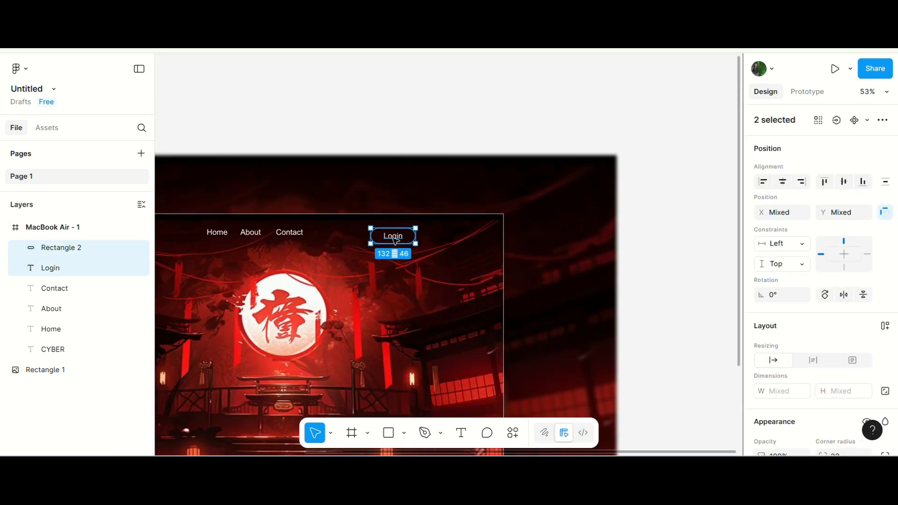
{"action": "key", "text": "ctrl+g"}
Move the Login button group toward the right end of the navigation bar.
{"action": "left_click_drag", "start_coordinate": [396, 241], "coordinate": [458, 235]}
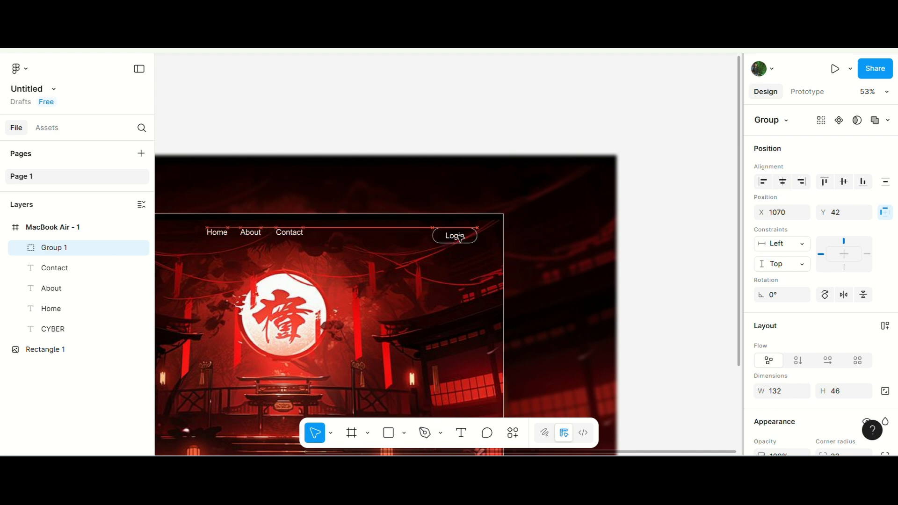
{"action": "scroll", "coordinate": [343, 242], "scroll_direction": "up", "scroll_amount": 2}
Spread the Contact, About and Home links apart with equal 96 px gaps.
{"action": "left_click_drag", "start_coordinate": [295, 219], "coordinate": [377, 221]}
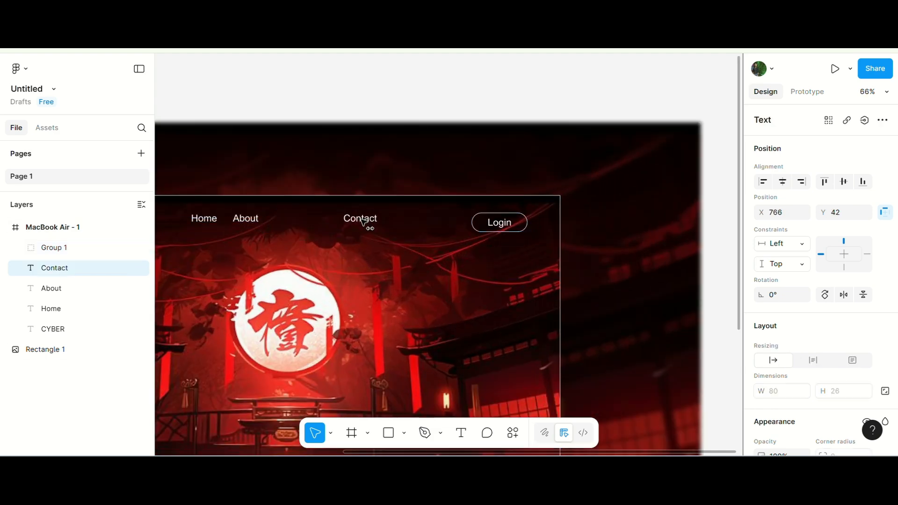
{"action": "scroll", "coordinate": [364, 223], "scroll_direction": "up", "scroll_amount": 2}
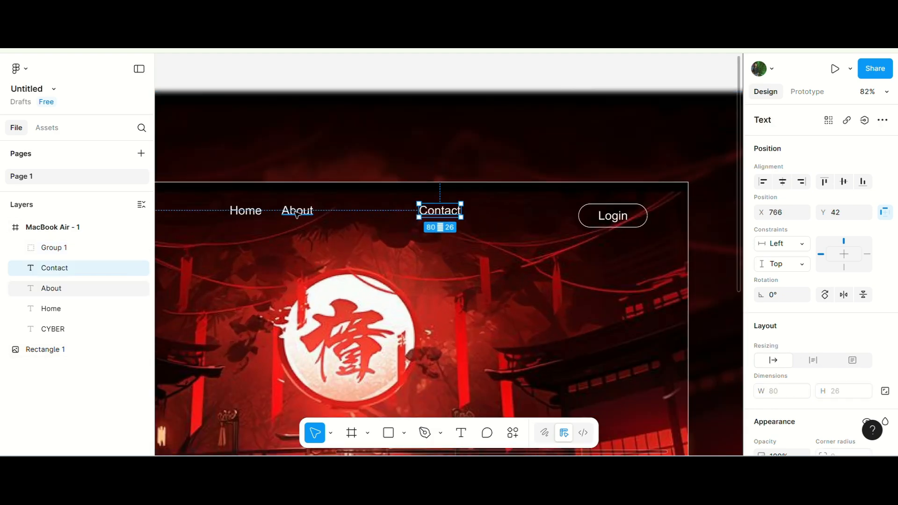
{"action": "left_click_drag", "start_coordinate": [296, 212], "coordinate": [346, 208]}
{"action": "left_click_drag", "start_coordinate": [251, 215], "coordinate": [279, 218]}
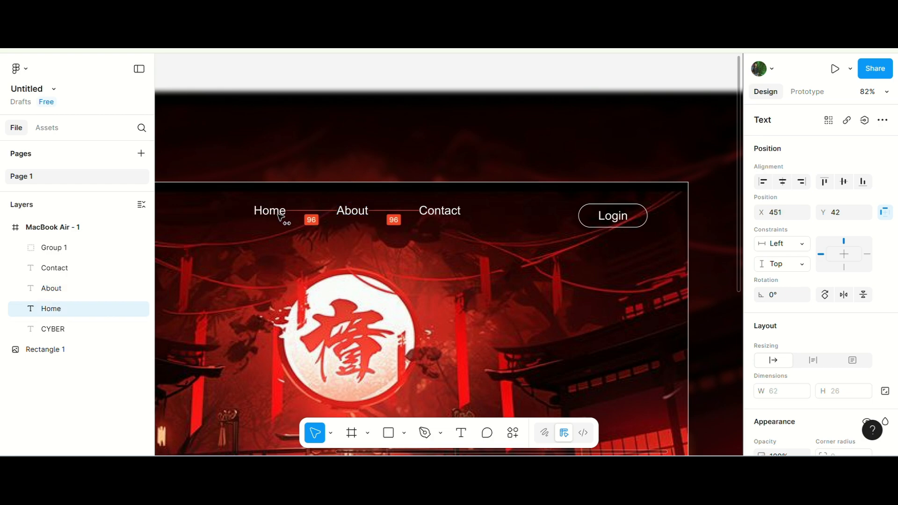
{"action": "scroll", "coordinate": [406, 206], "scroll_direction": "down", "scroll_amount": 3}
{"action": "left_click", "coordinate": [364, 162]}
{"action": "scroll", "coordinate": [416, 138], "scroll_direction": "down", "scroll_amount": 4}
{"action": "scroll", "coordinate": [417, 143], "scroll_direction": "up", "scroll_amount": 4}
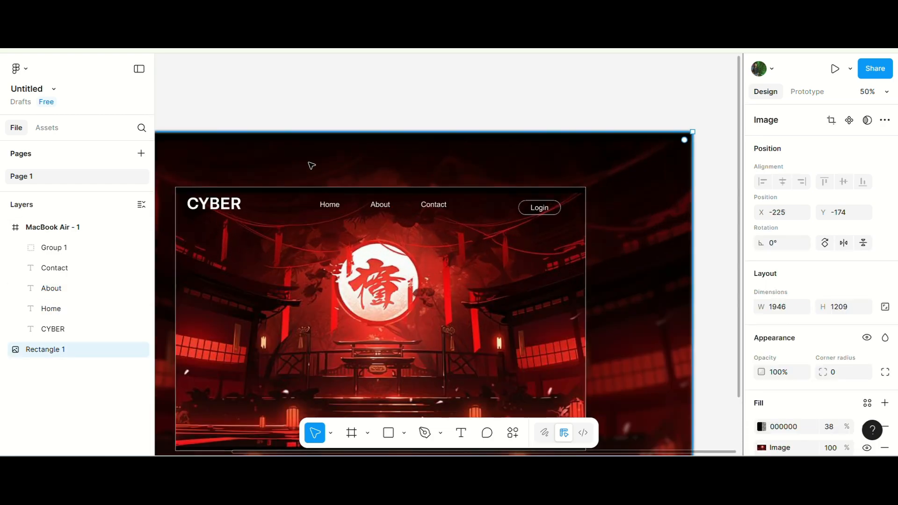
{"action": "scroll", "coordinate": [312, 166], "scroll_direction": "down", "scroll_amount": 2}
{"action": "left_click", "coordinate": [340, 102]}
{"action": "scroll", "coordinate": [408, 241], "scroll_direction": "down", "scroll_amount": 2}
{"action": "scroll", "coordinate": [431, 293], "scroll_direction": "up", "scroll_amount": 3}
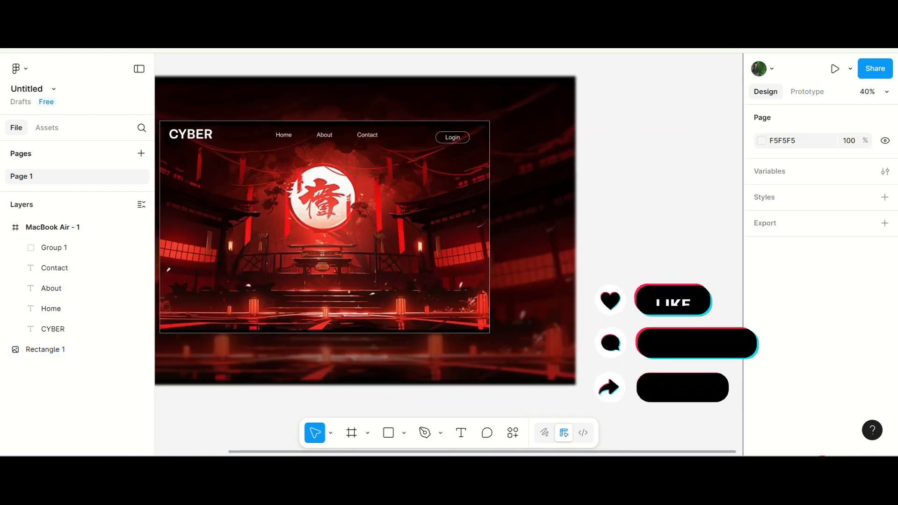
{"action": "scroll", "coordinate": [341, 271], "scroll_direction": "down", "scroll_amount": 3}
Paste the Neon Ninja image, scale it to about 507 × 762 and place it inside the frame's right side.
{"action": "key", "text": "ctrl+v"}
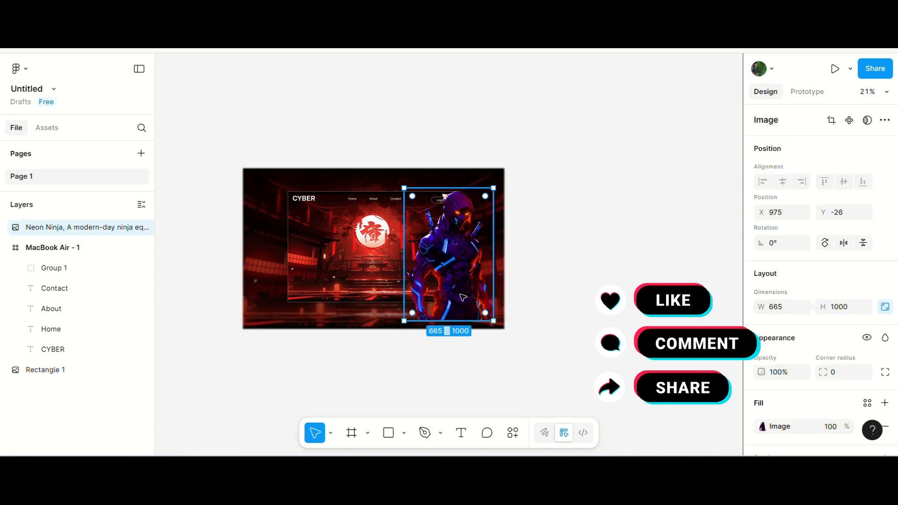
{"action": "left_click_drag", "start_coordinate": [494, 324], "coordinate": [483, 308]}
{"action": "scroll", "coordinate": [463, 269], "scroll_direction": "up", "scroll_amount": 5}
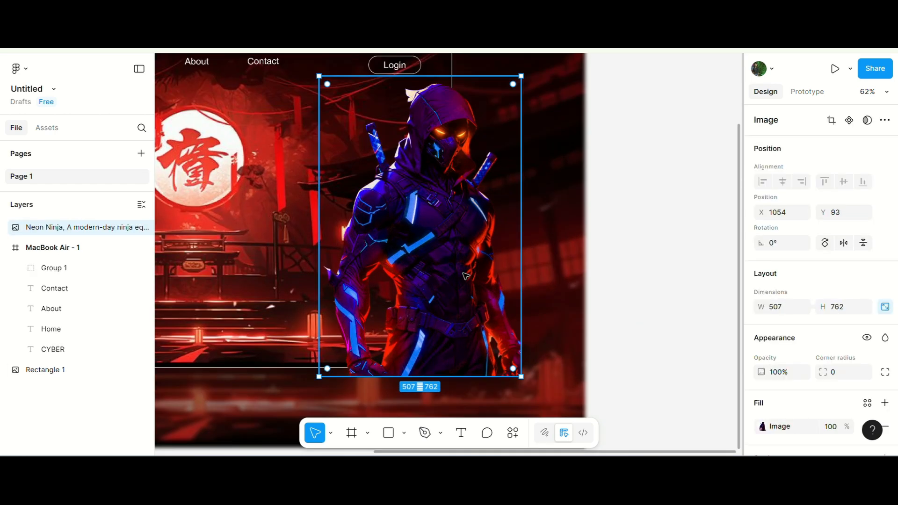
{"action": "left_click_drag", "start_coordinate": [470, 273], "coordinate": [406, 268]}
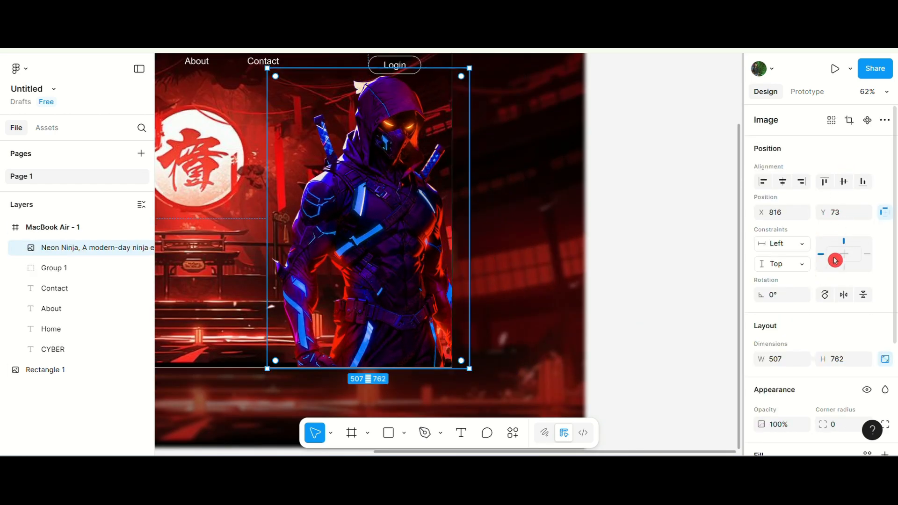
Flip the ninja image horizontally and nudge it slightly left.
{"action": "left_click", "coordinate": [844, 296]}
{"action": "scroll", "coordinate": [457, 264], "scroll_direction": "down", "scroll_amount": 2}
{"action": "scroll", "coordinate": [424, 262], "scroll_direction": "up", "scroll_amount": 2}
{"action": "left_click_drag", "start_coordinate": [403, 262], "coordinate": [383, 261]}
{"action": "scroll", "coordinate": [383, 261], "scroll_direction": "down", "scroll_amount": 3}
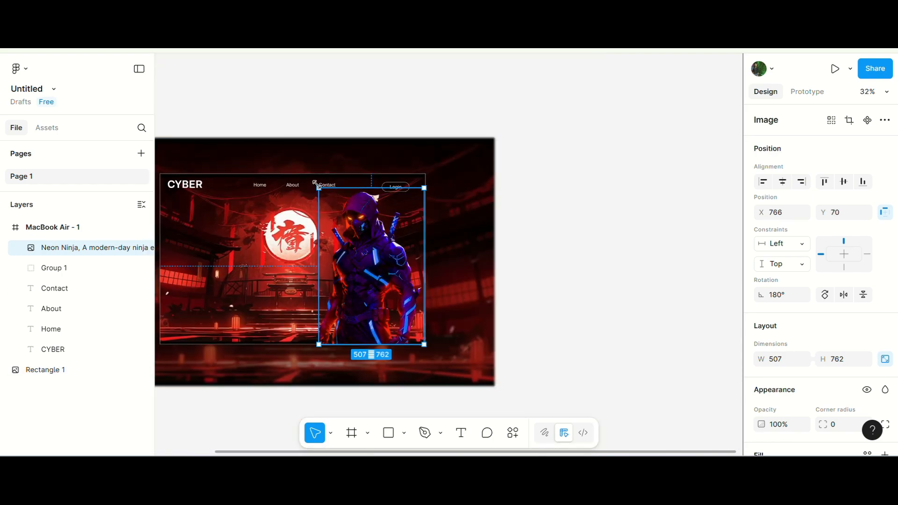
Scale the ninja image down to about 475 × 714 so it sits in the frame's lower right.
{"action": "left_click_drag", "start_coordinate": [326, 189], "coordinate": [331, 195]}
{"action": "scroll", "coordinate": [370, 262], "scroll_direction": "up", "scroll_amount": 2}
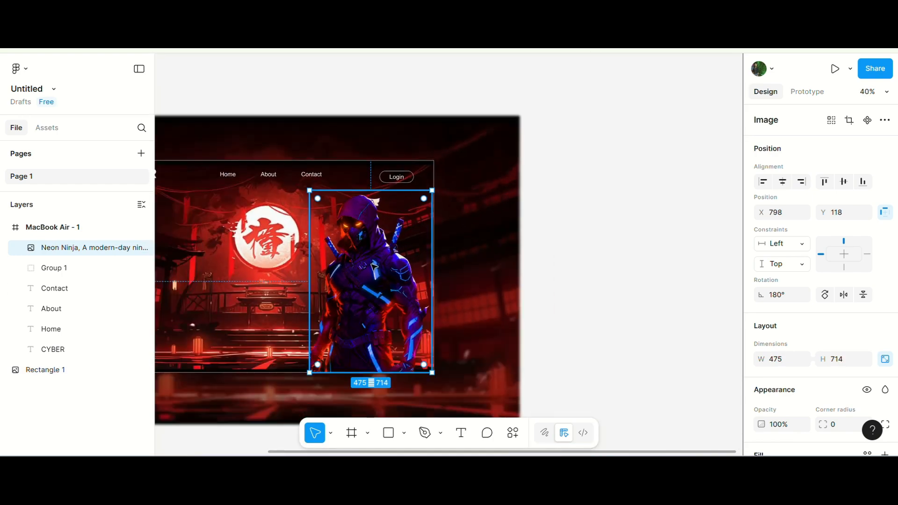
{"action": "left_click", "coordinate": [672, 275]}
{"action": "scroll", "coordinate": [672, 275], "scroll_direction": "down", "scroll_amount": 2}
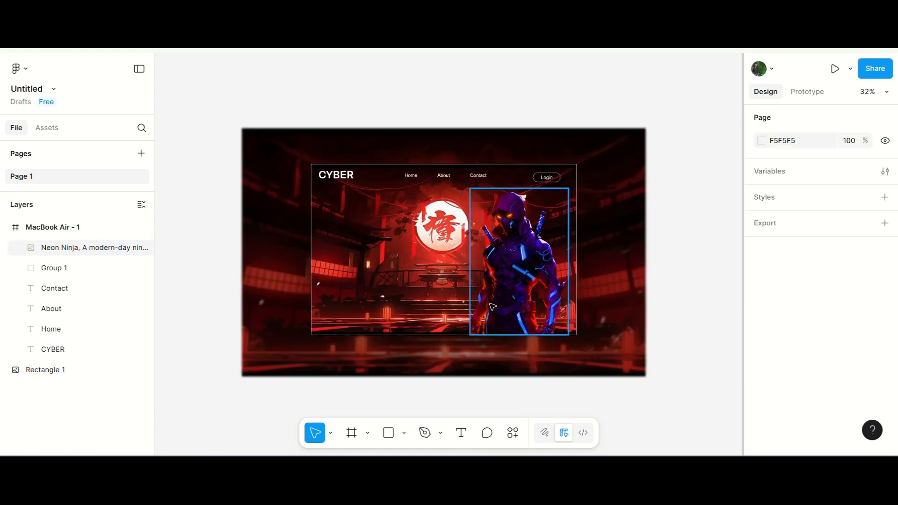
Duplicate the CYBER logo text below it and change the copy to read CYBER NINJA.
{"action": "left_click", "coordinate": [336, 180]}
{"action": "left_click_drag", "start_coordinate": [336, 180], "coordinate": [340, 223]}
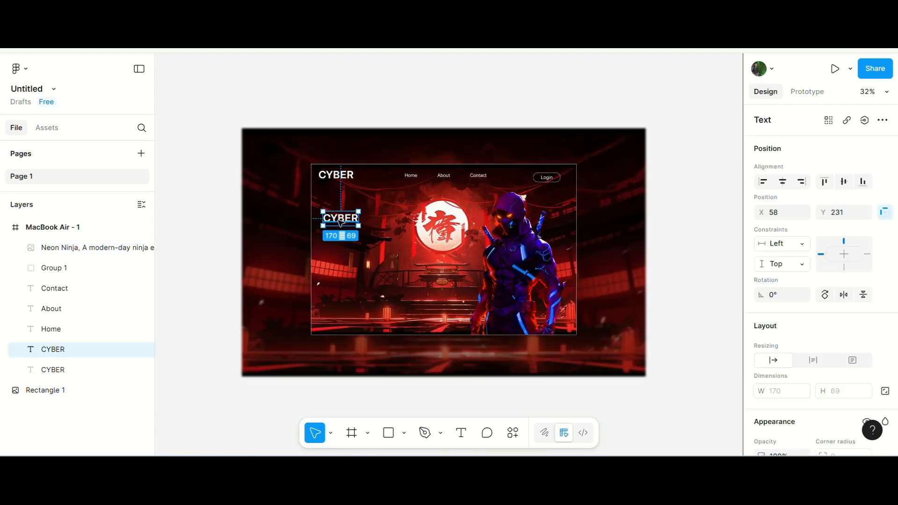
{"action": "double_click", "coordinate": [349, 218]}
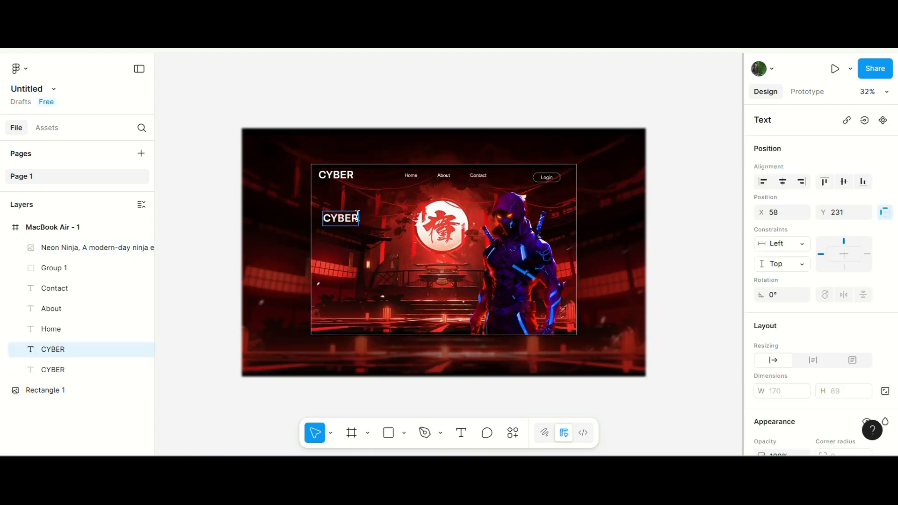
{"action": "key", "text": "Caps_Lock"}
{"action": "type", "text": "NINJA"}
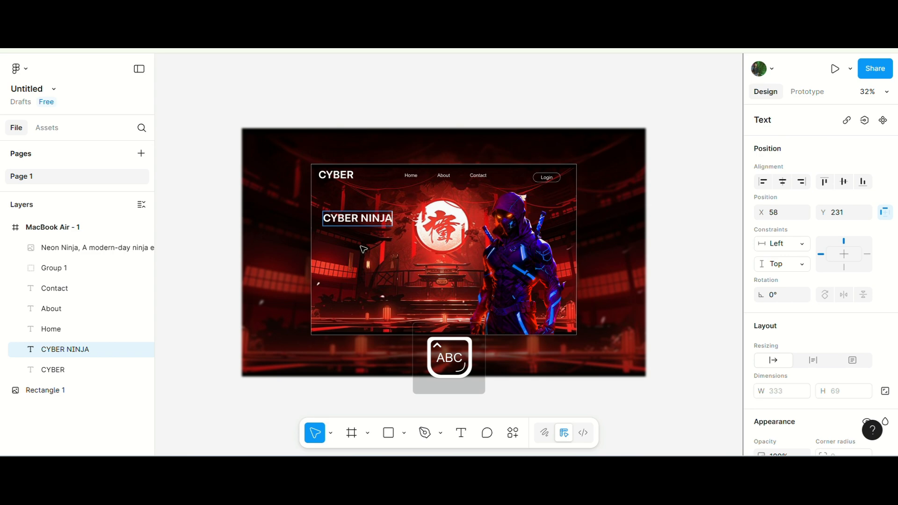
{"action": "key", "text": "Escape"}
Enlarge the CYBER NINJA heading to size 83 and move it down to the frame's middle left.
{"action": "scroll", "coordinate": [822, 328], "scroll_direction": "down", "scroll_amount": 3}
{"action": "left_click_drag", "start_coordinate": [822, 415], "coordinate": [859, 421]}
{"action": "scroll", "coordinate": [510, 167], "scroll_direction": "up", "scroll_amount": 2}
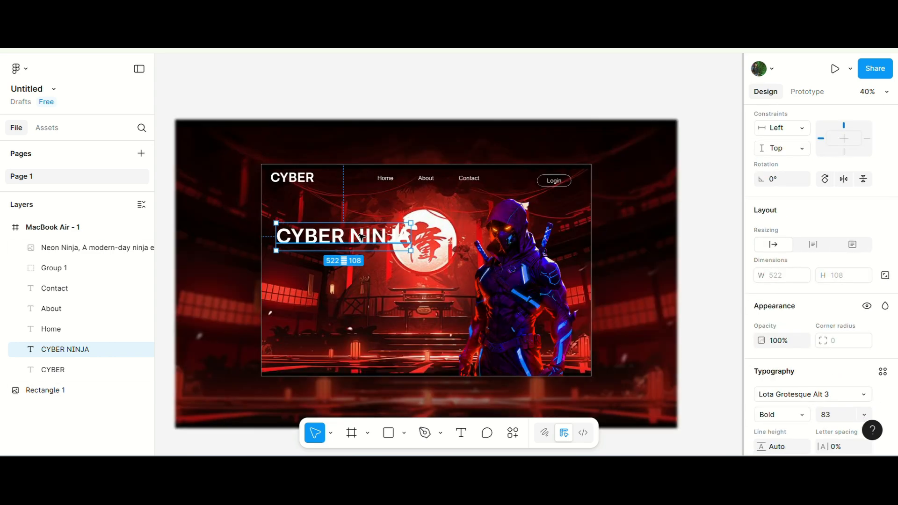
{"action": "left_click_drag", "start_coordinate": [361, 236], "coordinate": [363, 282]}
Inspect the background rectangle's image and dark overlay fill settings.
{"action": "left_click", "coordinate": [406, 396]}
{"action": "left_click", "coordinate": [807, 333]}
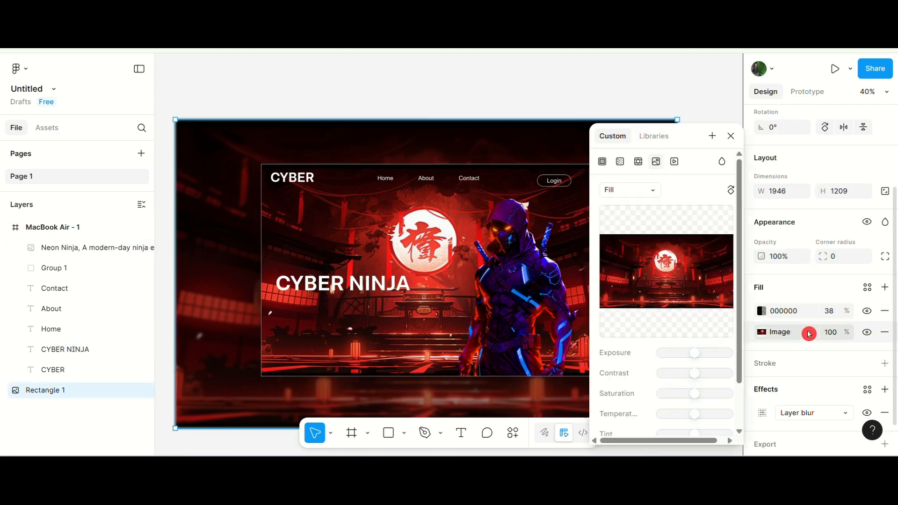
{"action": "left_click", "coordinate": [799, 312]}
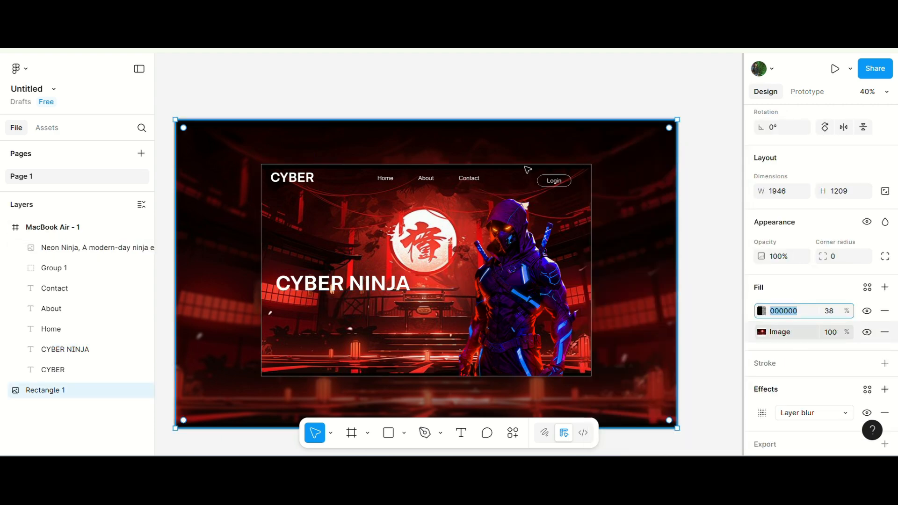
{"action": "scroll", "coordinate": [527, 170], "scroll_direction": "down", "scroll_amount": 3}
{"action": "left_click", "coordinate": [274, 257]}
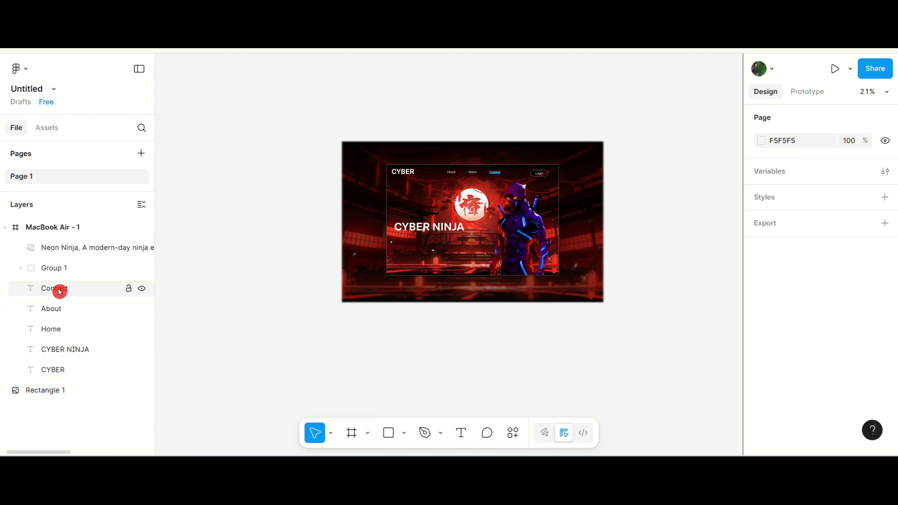
Review the page elements by selecting each layer in turn.
{"action": "left_click", "coordinate": [58, 390]}
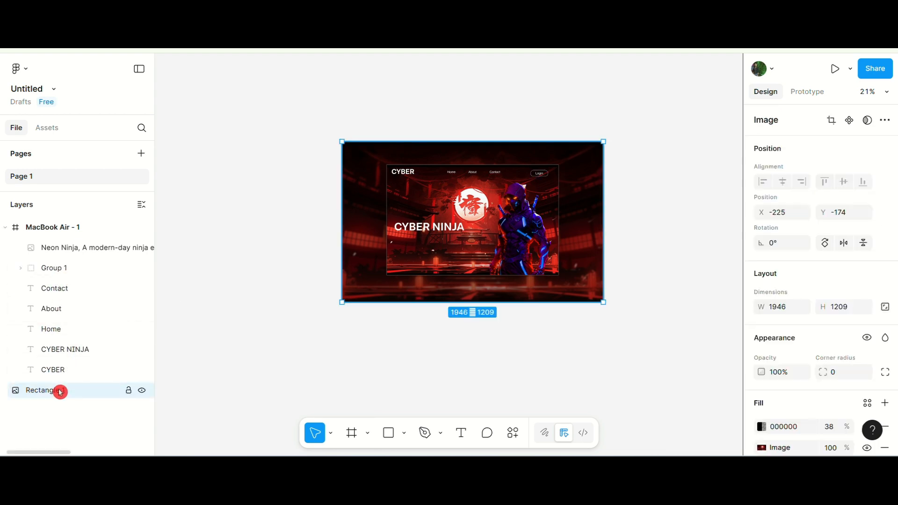
{"action": "left_click", "coordinate": [75, 248]}
{"action": "left_click", "coordinate": [66, 267]}
{"action": "left_click", "coordinate": [63, 329]}
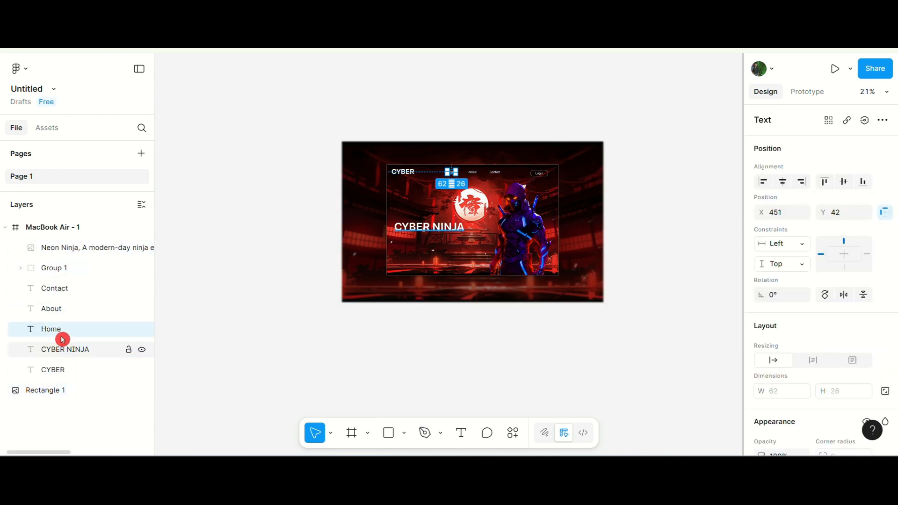
{"action": "left_click", "coordinate": [44, 267]}
{"action": "scroll", "coordinate": [447, 281], "scroll_direction": "up", "scroll_amount": 5}
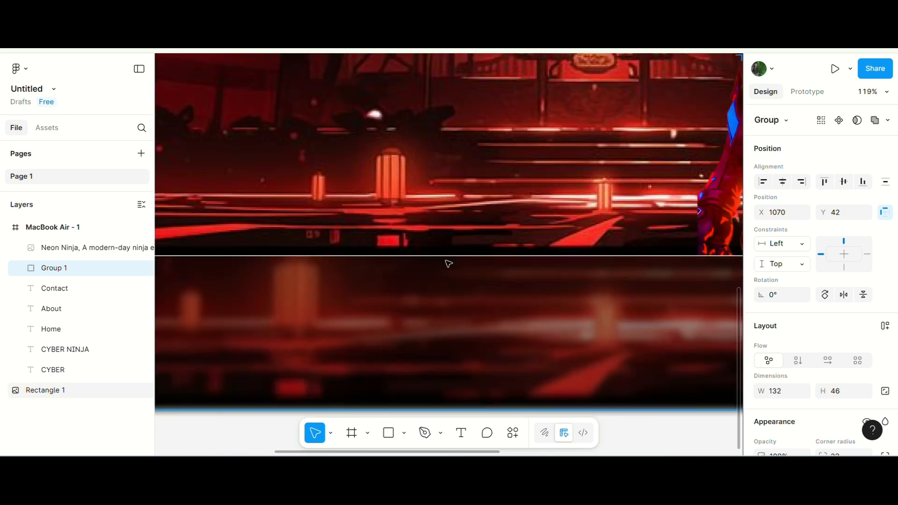
{"action": "left_click", "coordinate": [448, 264]}
{"action": "scroll", "coordinate": [453, 252], "scroll_direction": "down", "scroll_amount": 5}
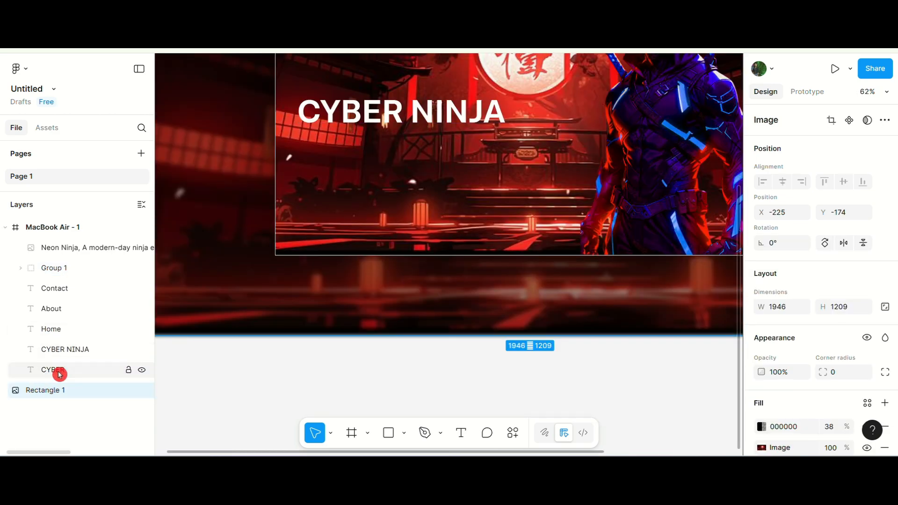
{"action": "left_click", "coordinate": [61, 350]}
{"action": "left_click", "coordinate": [57, 389]}
{"action": "scroll", "coordinate": [370, 352], "scroll_direction": "down", "scroll_amount": 5}
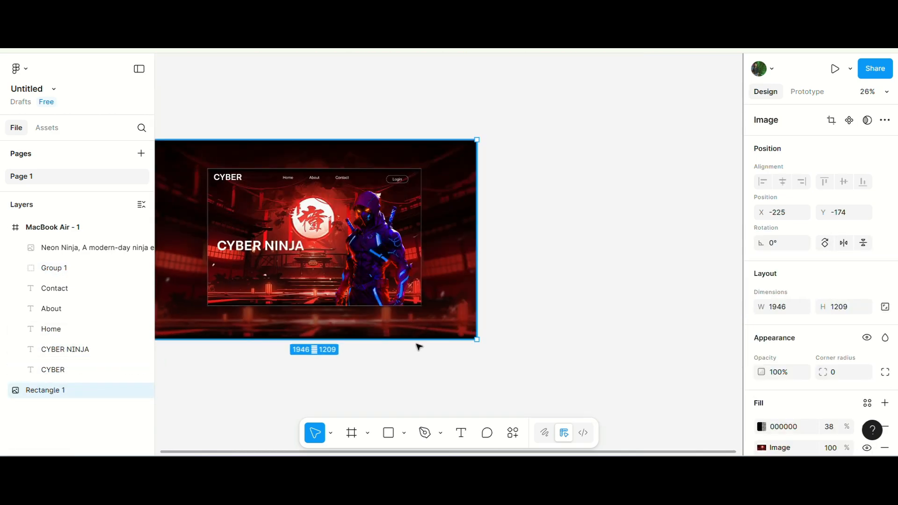
{"action": "left_click_drag", "start_coordinate": [422, 321], "coordinate": [408, 374]}
{"action": "key", "text": "ctrl+z"}
Add a black 000000 fill at 33% opacity over the MacBook Air frame's image fill.
{"action": "left_click", "coordinate": [224, 165]}
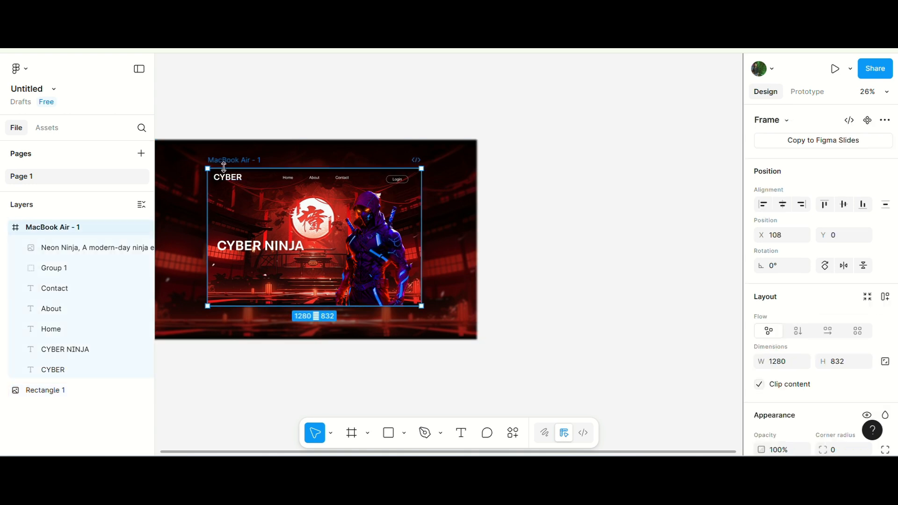
{"action": "scroll", "coordinate": [776, 355], "scroll_direction": "down", "scroll_amount": 4}
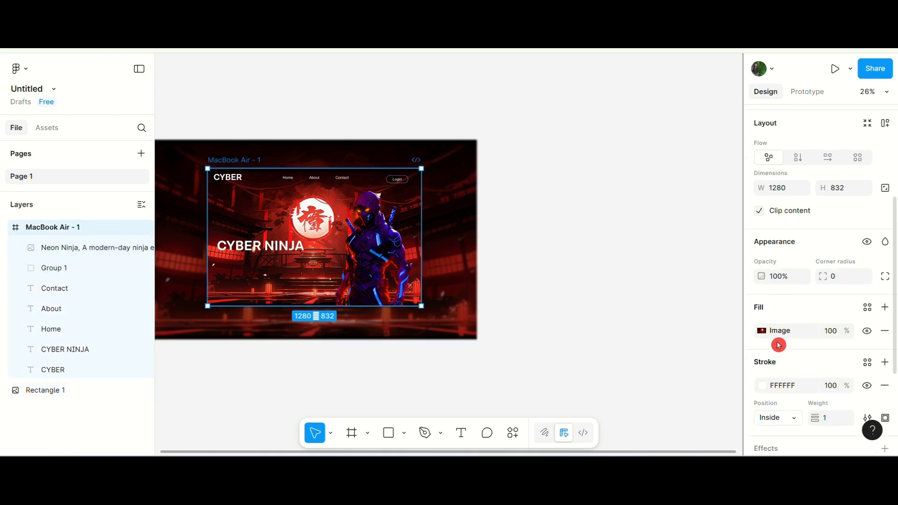
{"action": "left_click", "coordinate": [885, 307]}
{"action": "left_click_drag", "start_coordinate": [651, 355], "coordinate": [663, 355]}
{"action": "left_click", "coordinate": [734, 140]}
{"action": "scroll", "coordinate": [698, 219], "scroll_direction": "down", "scroll_amount": 2}
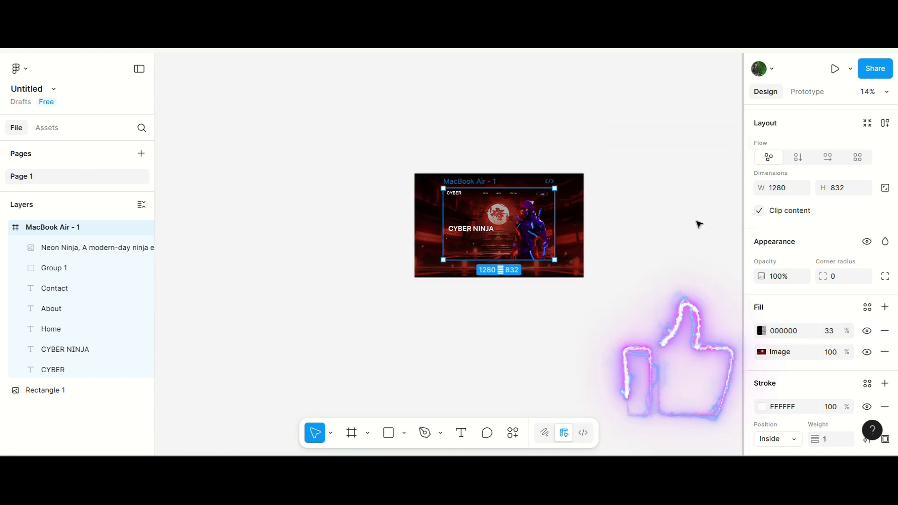
Move the CYBER NINJA heading up to about Y 227, just below the navigation bar.
{"action": "scroll", "coordinate": [541, 225], "scroll_direction": "up", "scroll_amount": 2}
{"action": "key", "text": "Escape"}
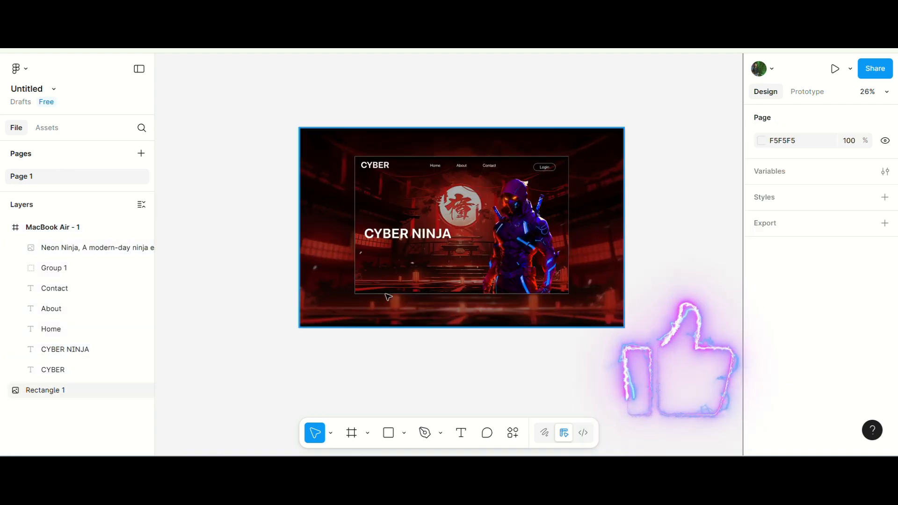
{"action": "left_click", "coordinate": [402, 236]}
{"action": "scroll", "coordinate": [403, 208], "scroll_direction": "up", "scroll_amount": 3}
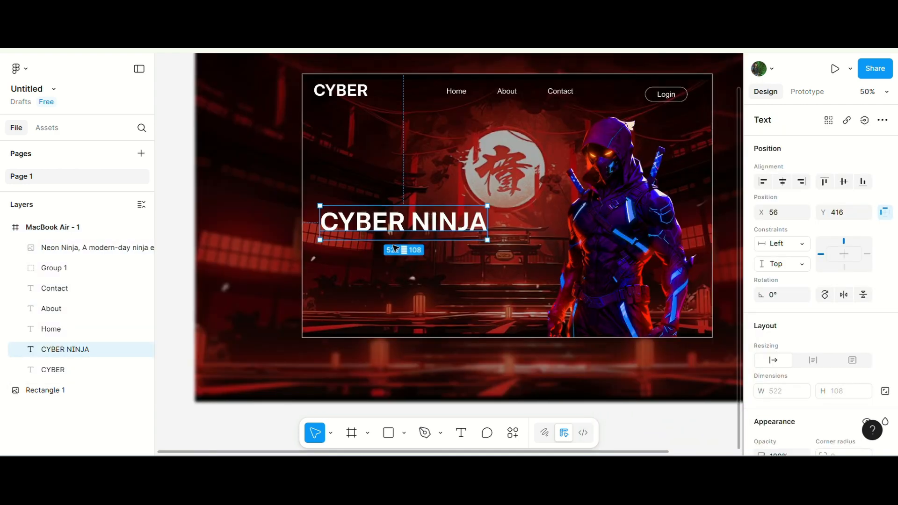
{"action": "left_click_drag", "start_coordinate": [389, 174], "coordinate": [392, 167]}
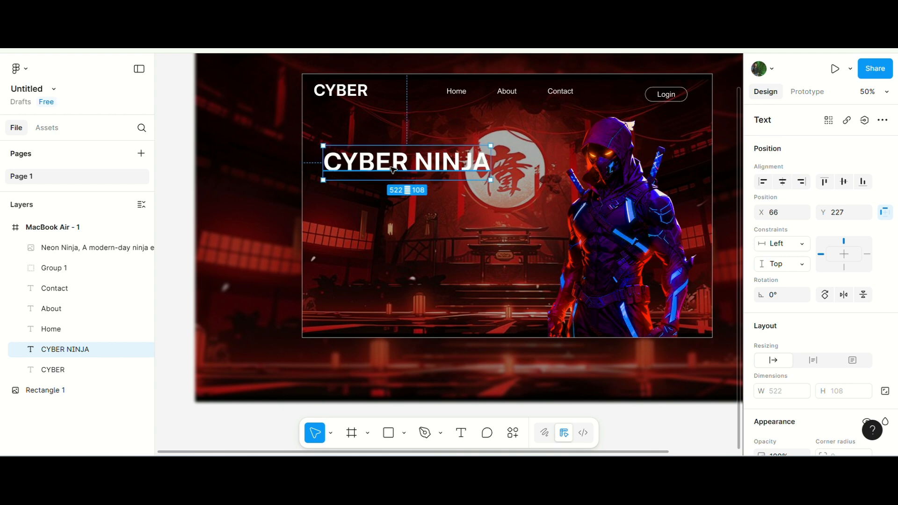
Draw a text box about 557×154 below the heading and set its font to Arial Regular.
{"action": "scroll", "coordinate": [392, 167], "scroll_direction": "down", "scroll_amount": 2}
{"action": "scroll", "coordinate": [394, 165], "scroll_direction": "up", "scroll_amount": 2}
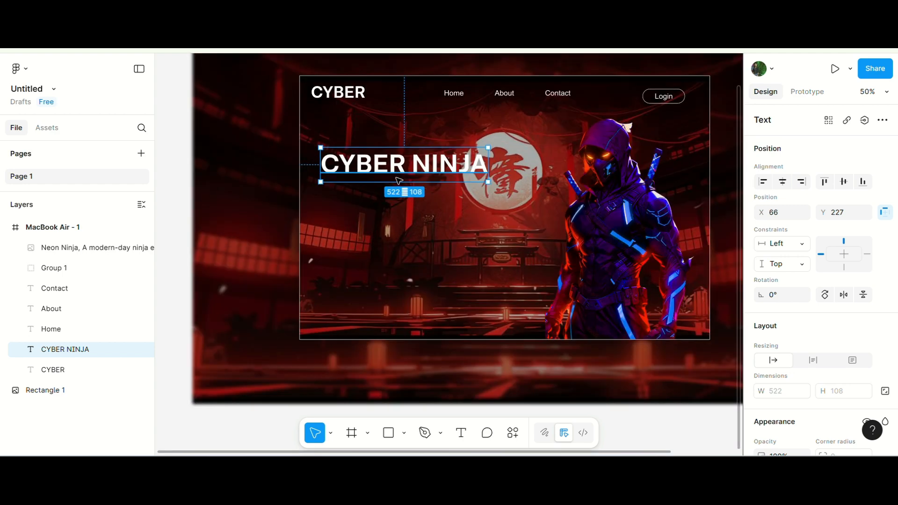
{"action": "left_click", "coordinate": [414, 392]}
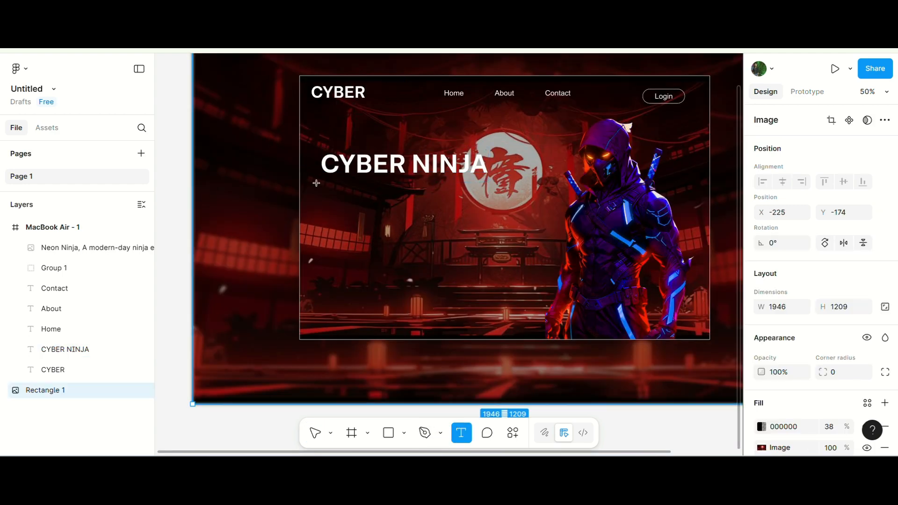
{"action": "left_click_drag", "start_coordinate": [317, 183], "coordinate": [492, 230]}
{"action": "scroll", "coordinate": [805, 307], "scroll_direction": "down", "scroll_amount": 5}
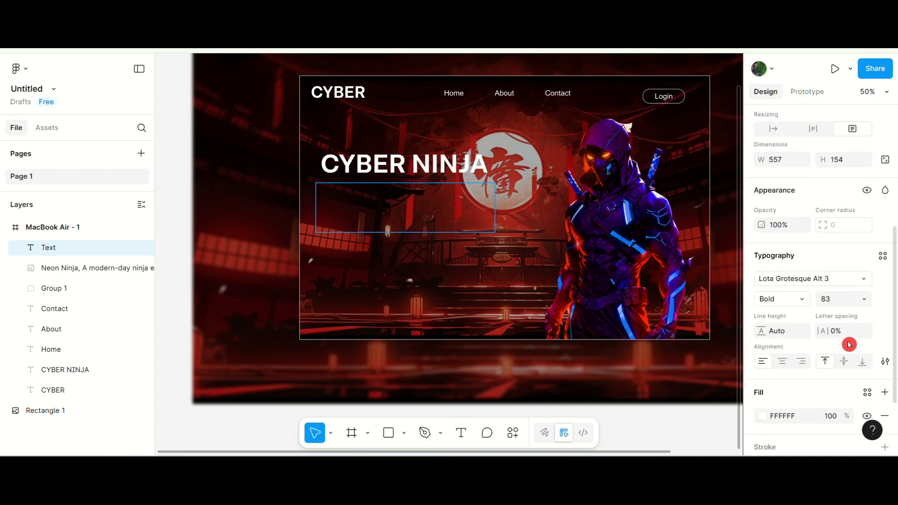
{"action": "left_click", "coordinate": [846, 282]}
{"action": "type", "text": "Ari"}
{"action": "left_click", "coordinate": [633, 178]}
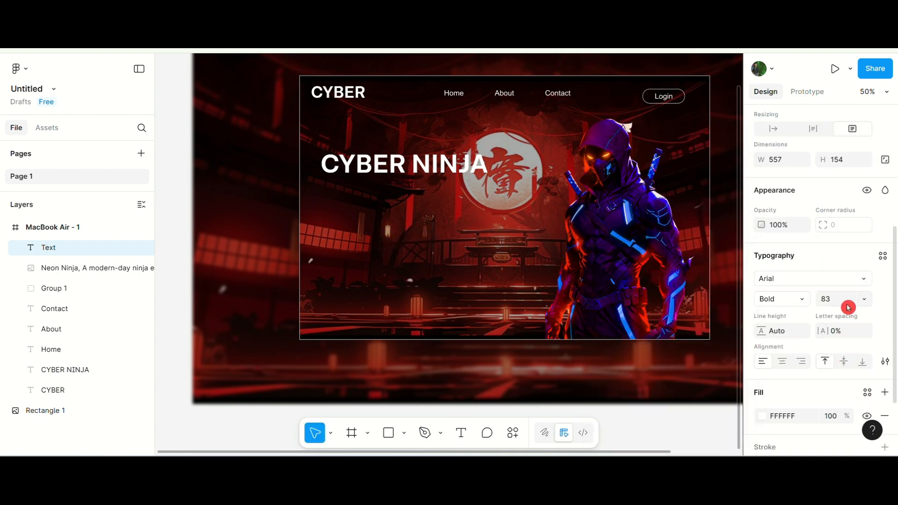
{"action": "left_click", "coordinate": [792, 302]}
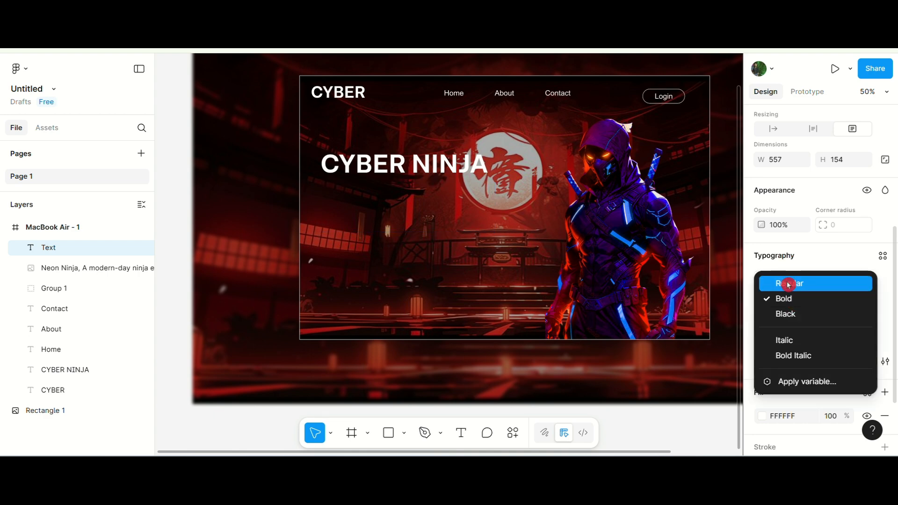
{"action": "left_click", "coordinate": [783, 284]}
Fill the text box with placeholder paragraph text using the Lorem Ipsum plugin and set its size to 17.
{"action": "left_click", "coordinate": [21, 60]}
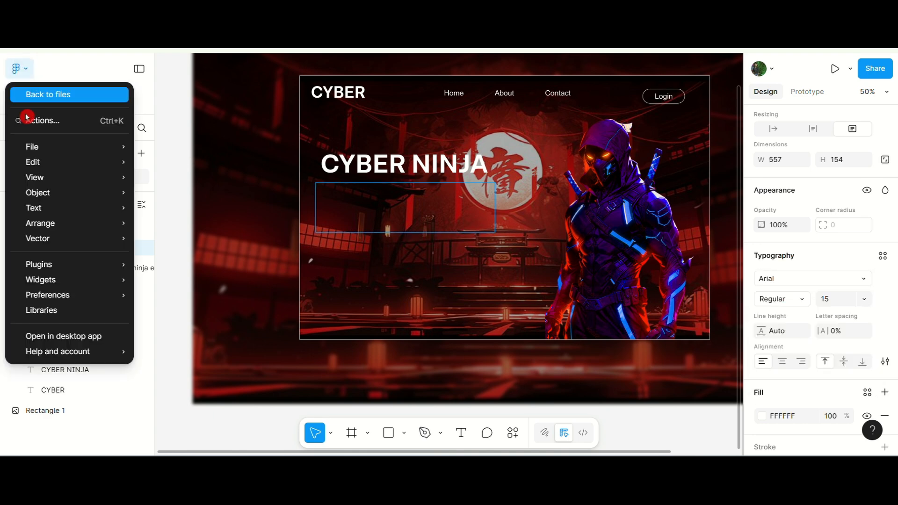
{"action": "mouse_move", "coordinate": [52, 260]}
{"action": "left_click", "coordinate": [169, 297]}
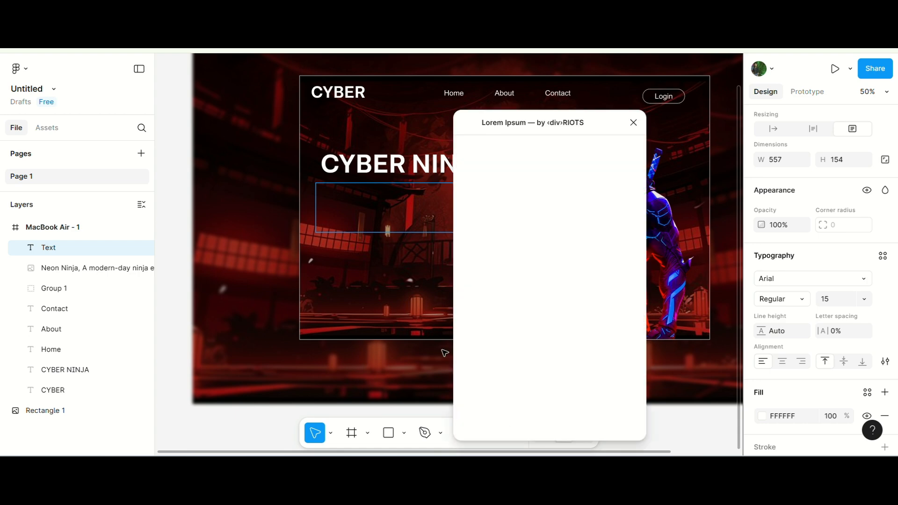
{"action": "left_click", "coordinate": [523, 326]}
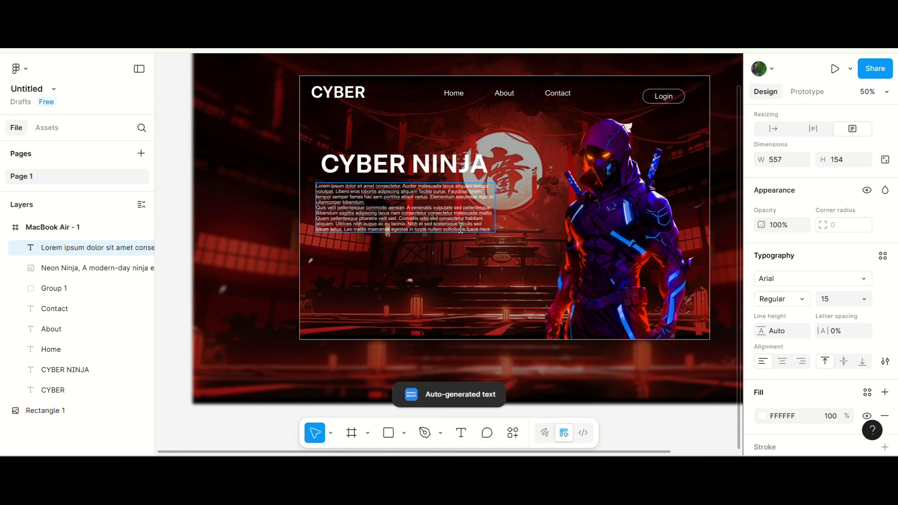
{"action": "left_click_drag", "start_coordinate": [826, 297], "coordinate": [828, 298]}
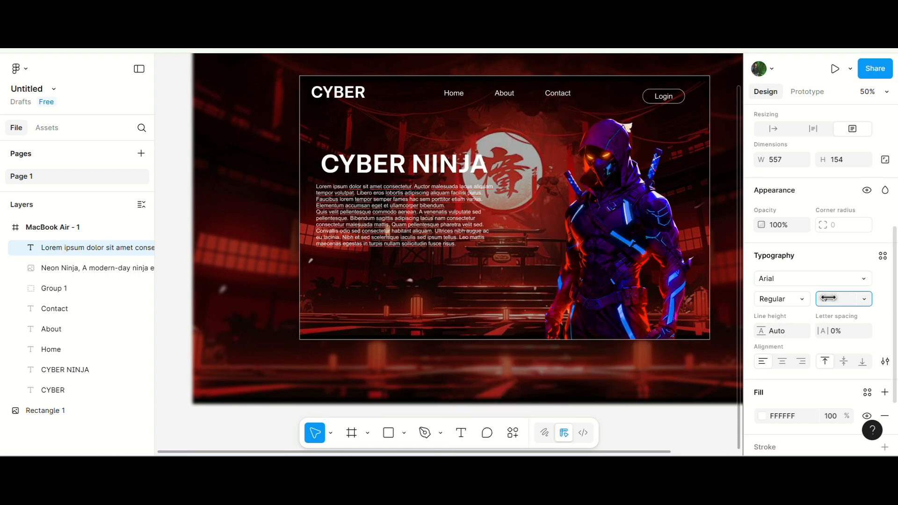
Delete the last lines of the placeholder paragraph to shorten it to four lines.
{"action": "mouse_move", "coordinate": [446, 207]}
{"action": "left_mouse_down"}
{"action": "mouse_move", "coordinate": [439, 261]}
{"action": "mouse_move", "coordinate": [432, 215]}
{"action": "left_mouse_up"}
{"action": "key", "text": "BackSpace"}
{"action": "key", "text": "Escape"}
Lock the blurred background rectangle layer so it cannot be selected on the canvas.
{"action": "left_click", "coordinate": [211, 238]}
{"action": "scroll", "coordinate": [210, 237], "scroll_direction": "down", "scroll_amount": 2}
{"action": "scroll", "coordinate": [383, 221], "scroll_direction": "up", "scroll_amount": 3}
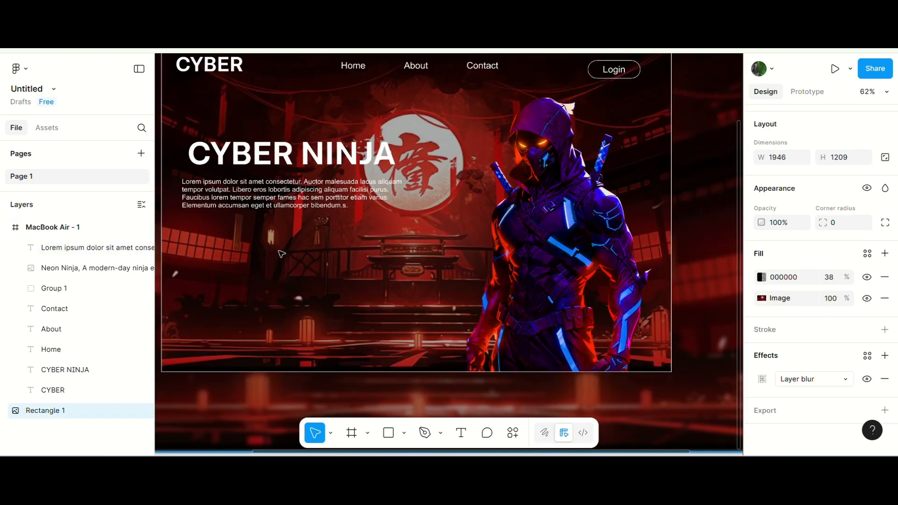
{"action": "scroll", "coordinate": [269, 246], "scroll_direction": "down", "scroll_amount": 2}
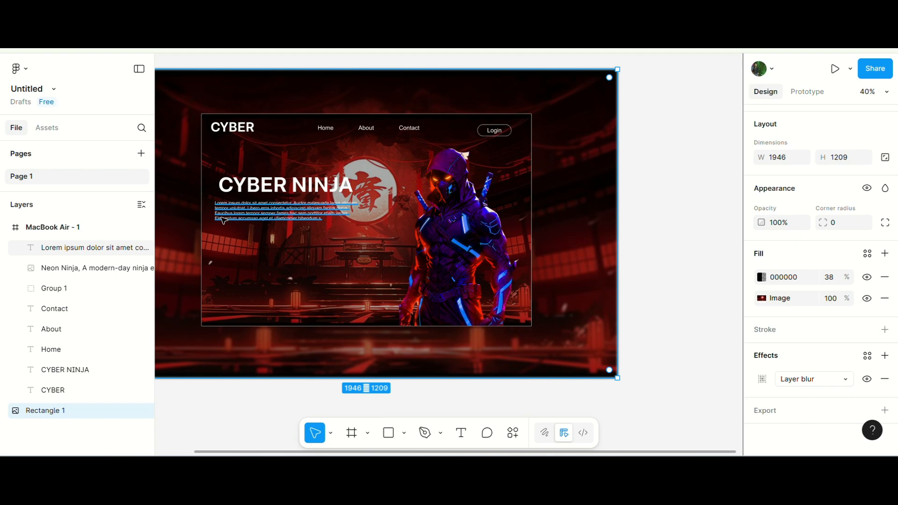
{"action": "left_click", "coordinate": [257, 219]}
{"action": "key", "text": "ctrl+z"}
{"action": "scroll", "coordinate": [244, 217], "scroll_direction": "up", "scroll_amount": 4}
{"action": "left_click", "coordinate": [247, 216]}
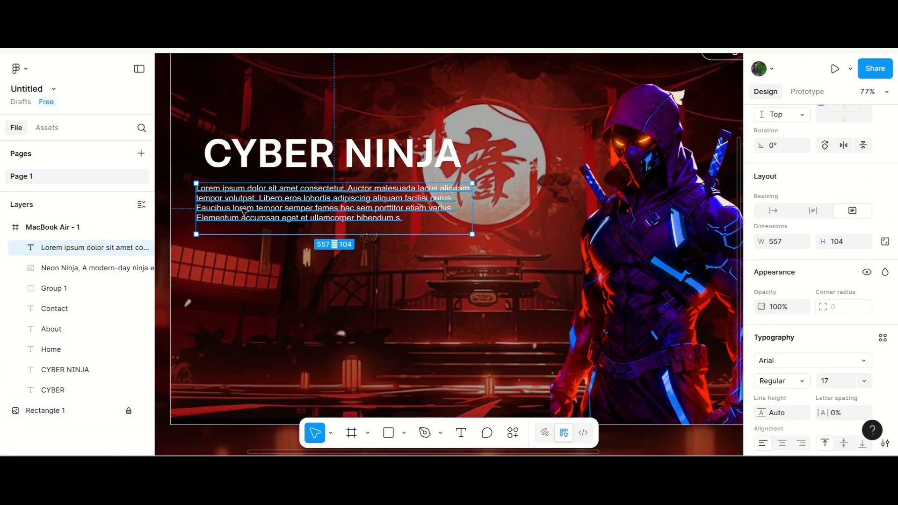
{"action": "scroll", "coordinate": [249, 223], "scroll_direction": "down", "scroll_amount": 2}
{"action": "key", "text": "Escape"}
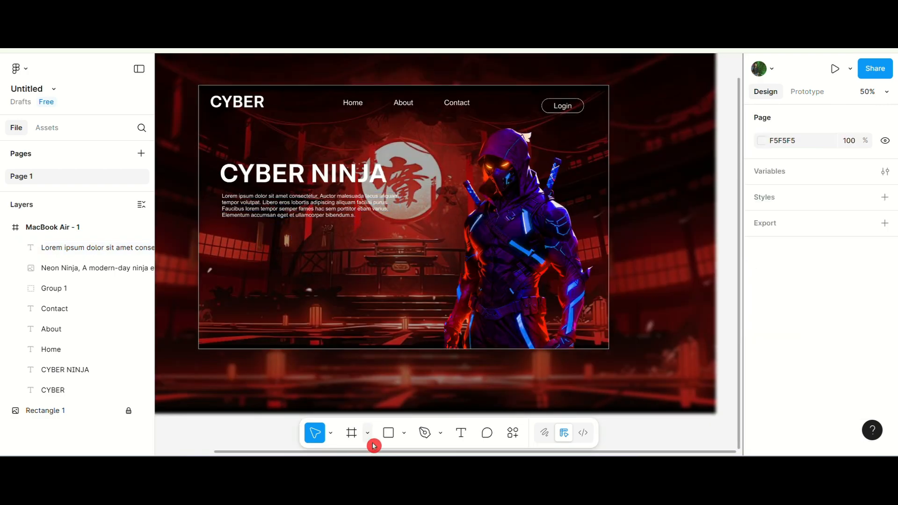
Draw a button rectangle about 192×54 under the paragraph and round its corners to 27.
{"action": "left_click", "coordinate": [388, 432]}
{"action": "scroll", "coordinate": [257, 266], "scroll_direction": "up", "scroll_amount": 3}
{"action": "mouse_move", "coordinate": [202, 207]}
{"action": "left_mouse_down"}
{"action": "mouse_move", "coordinate": [270, 236]}
{"action": "mouse_move", "coordinate": [297, 225]}
{"action": "left_mouse_up"}
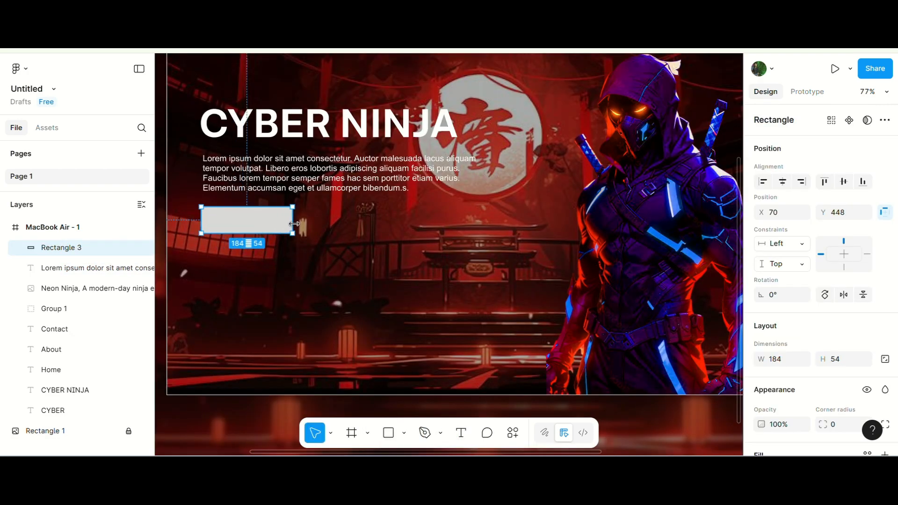
{"action": "scroll", "coordinate": [208, 219], "scroll_direction": "up", "scroll_amount": 5}
{"action": "left_click_drag", "start_coordinate": [197, 191], "coordinate": [246, 219]}
{"action": "scroll", "coordinate": [206, 223], "scroll_direction": "down", "scroll_amount": 5}
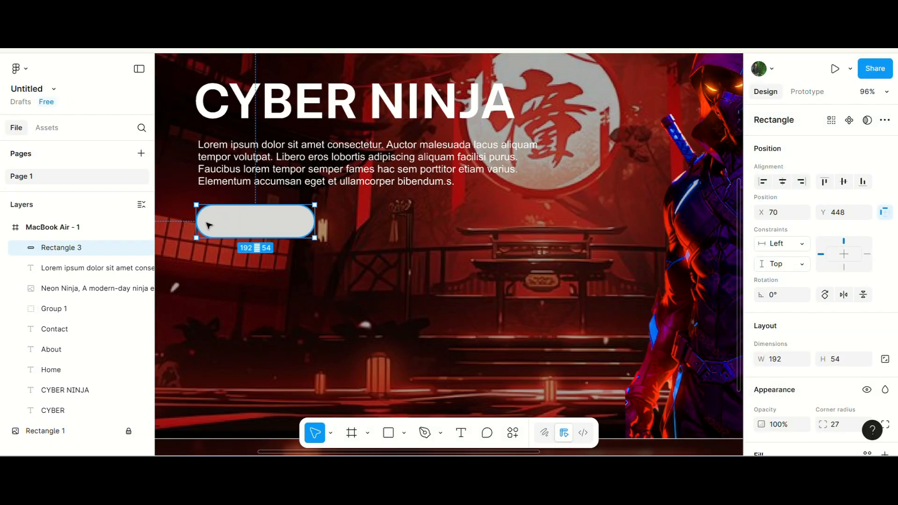
Set the button rectangle's fill to white FFFFFF.
{"action": "scroll", "coordinate": [796, 341], "scroll_direction": "down", "scroll_amount": 3}
{"action": "left_click", "coordinate": [762, 327]}
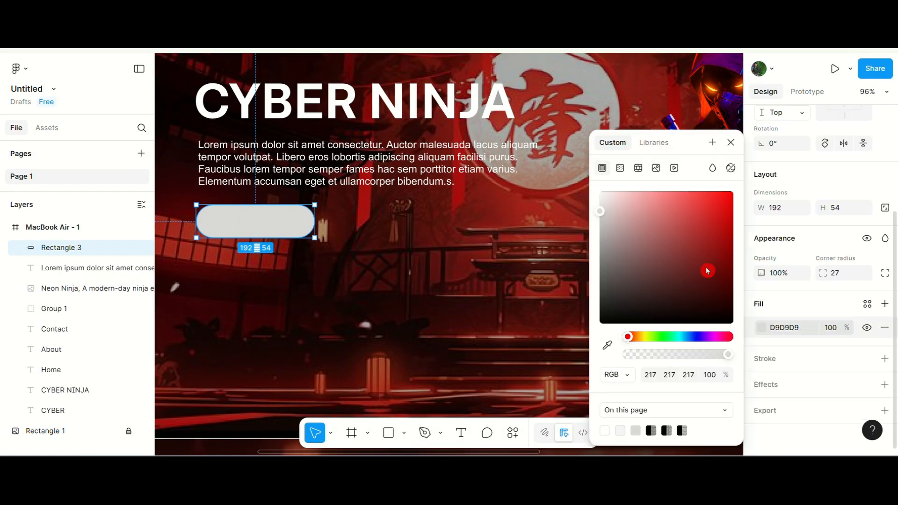
{"action": "left_click_drag", "start_coordinate": [608, 196], "coordinate": [591, 180]}
{"action": "left_click", "coordinate": [725, 145]}
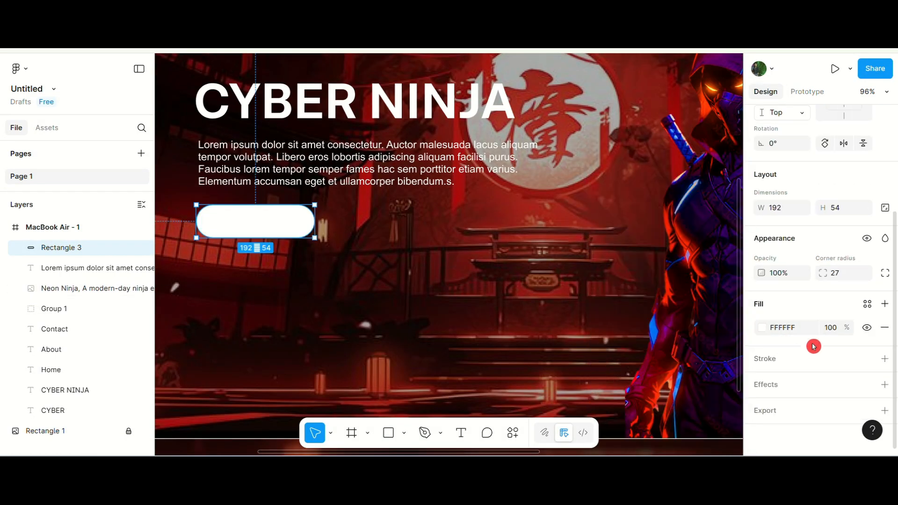
Add a white FFFFFF stroke to the button rectangle.
{"action": "left_click", "coordinate": [885, 358]}
{"action": "left_click", "coordinate": [762, 382]}
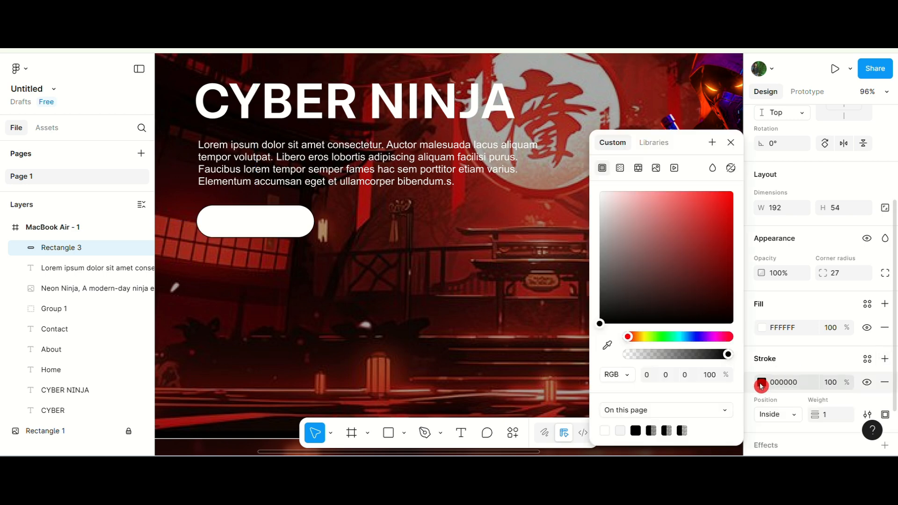
{"action": "left_click_drag", "start_coordinate": [622, 211], "coordinate": [582, 154]}
{"action": "left_click", "coordinate": [731, 142]}
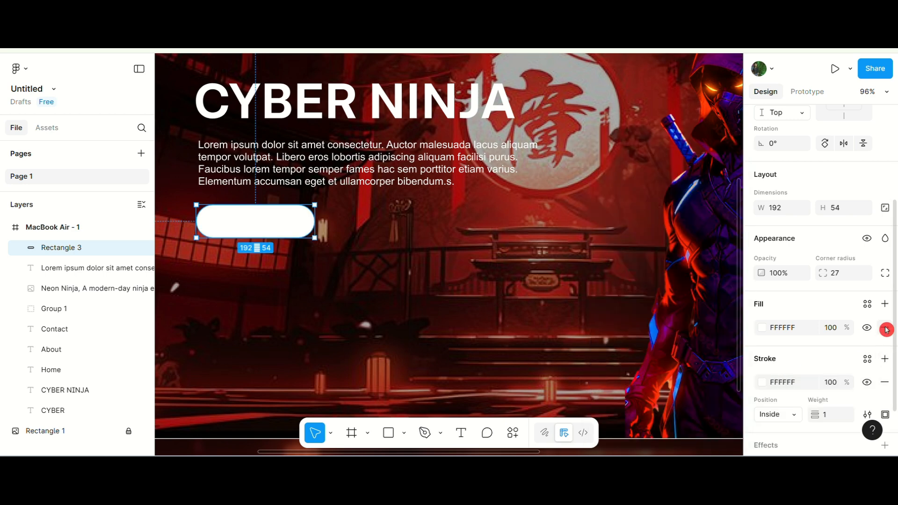
Add a Background blur effect to the button rectangle with blur about 11.2.
{"action": "scroll", "coordinate": [771, 407], "scroll_direction": "down", "scroll_amount": 2}
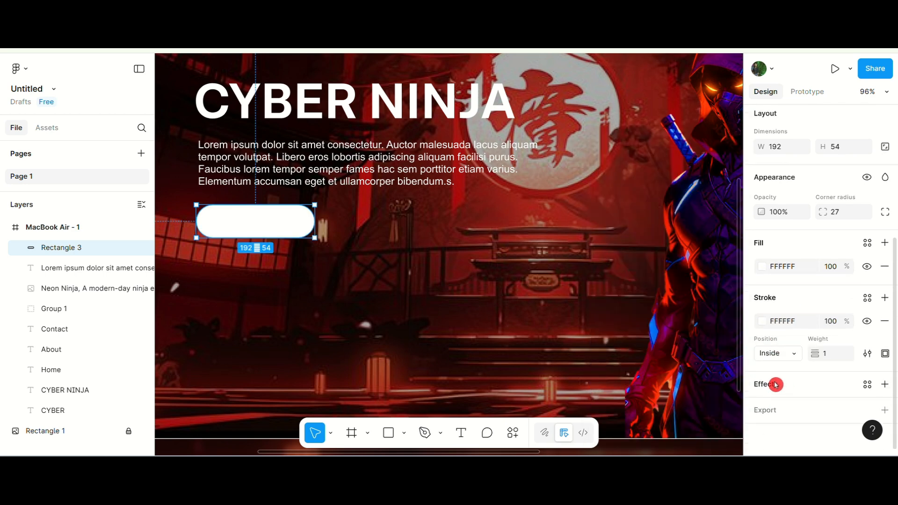
{"action": "left_click", "coordinate": [776, 383]}
{"action": "left_click", "coordinate": [640, 317]}
{"action": "left_click", "coordinate": [641, 335]}
{"action": "left_click", "coordinate": [628, 315]}
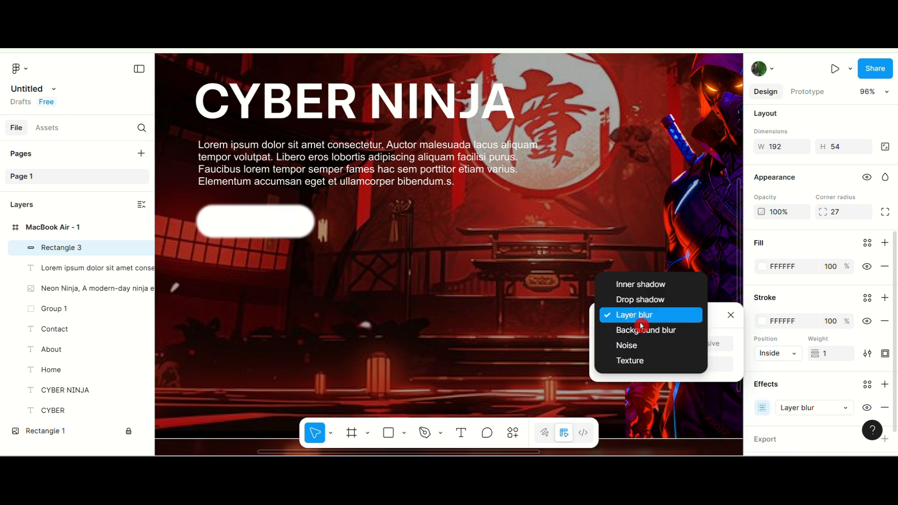
{"action": "left_click", "coordinate": [627, 330]}
{"action": "left_click_drag", "start_coordinate": [654, 364], "coordinate": [747, 363]}
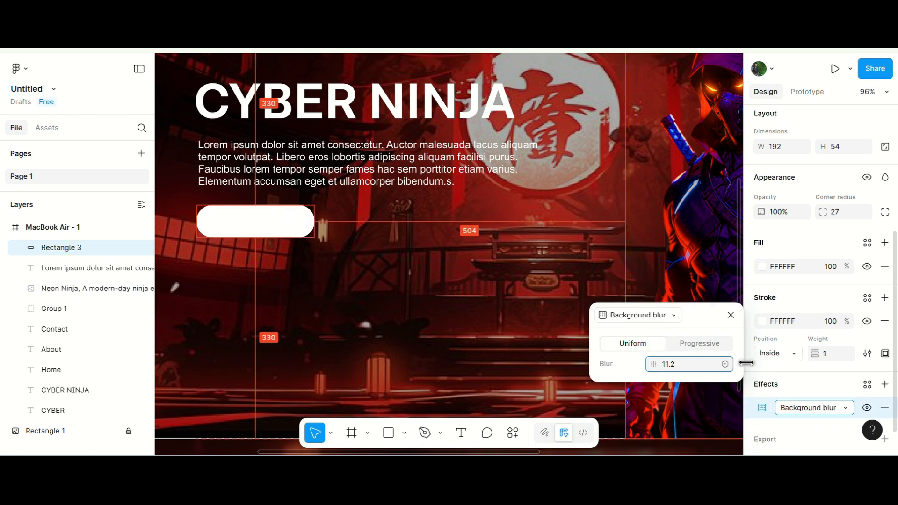
Lower the button rectangle's white fill opacity to 4%.
{"action": "left_click", "coordinate": [763, 267]}
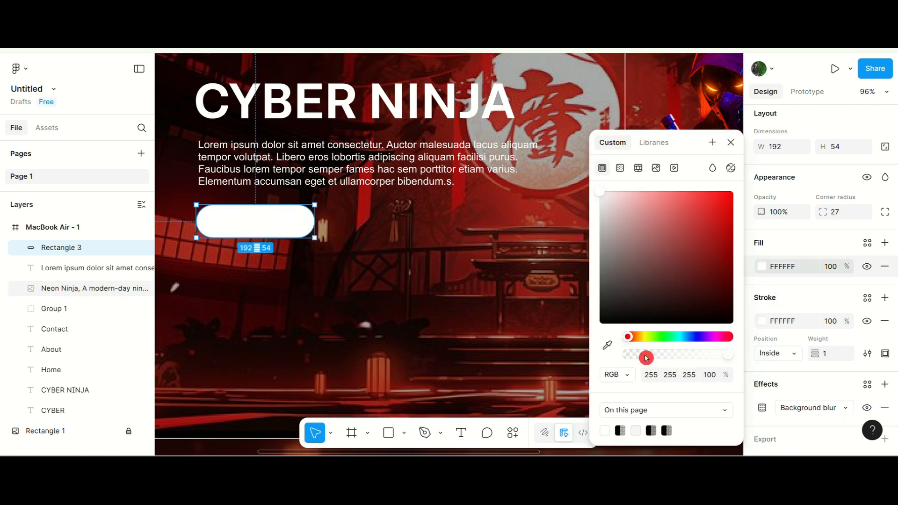
{"action": "left_click_drag", "start_coordinate": [646, 359], "coordinate": [633, 363]}
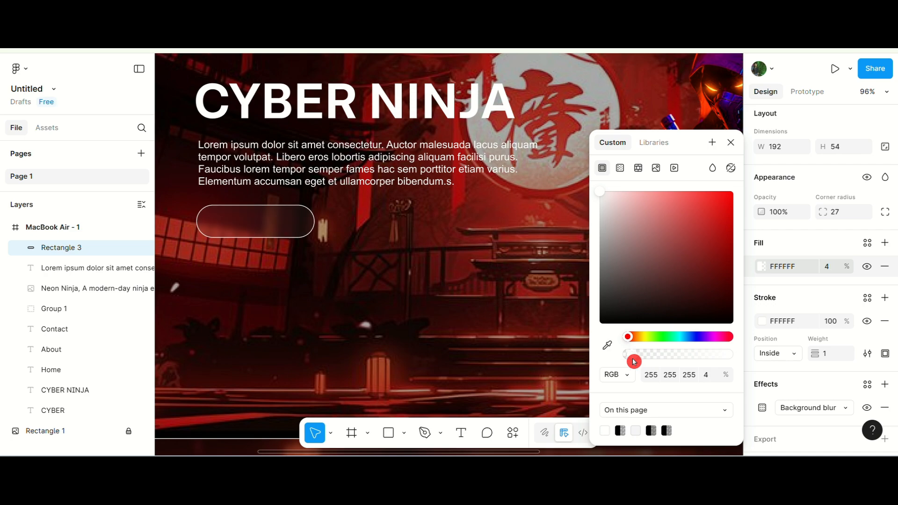
{"action": "left_click", "coordinate": [731, 142]}
Add a text label reading Watch inside the button rectangle.
{"action": "left_click", "coordinate": [464, 437]}
{"action": "scroll", "coordinate": [468, 304], "scroll_direction": "down", "scroll_amount": 4}
{"action": "scroll", "coordinate": [383, 253], "scroll_direction": "up", "scroll_amount": 2}
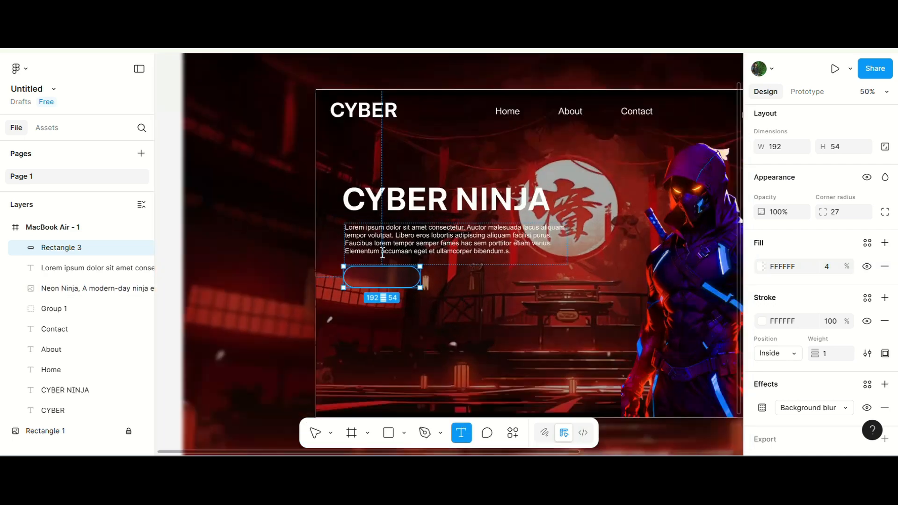
{"action": "scroll", "coordinate": [383, 253], "scroll_direction": "up", "scroll_amount": 3}
{"action": "left_click", "coordinate": [335, 299]}
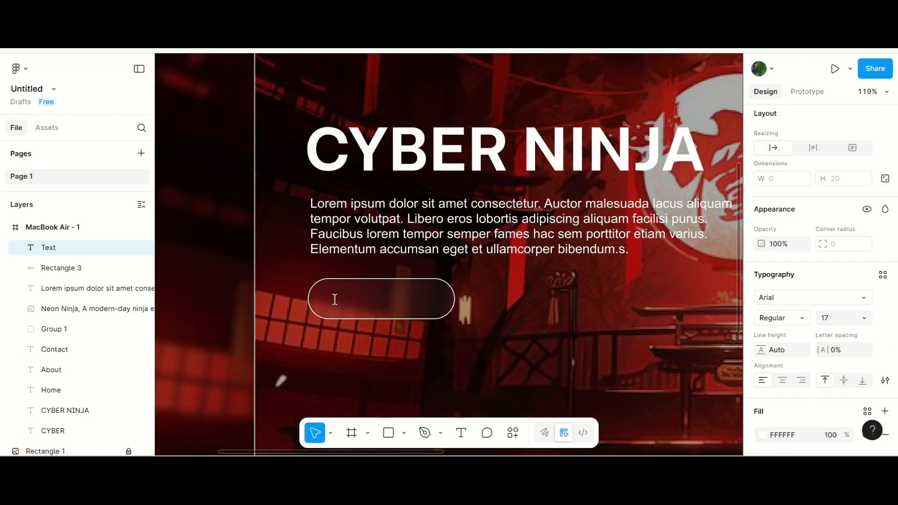
{"action": "type", "text": "wWatch"}
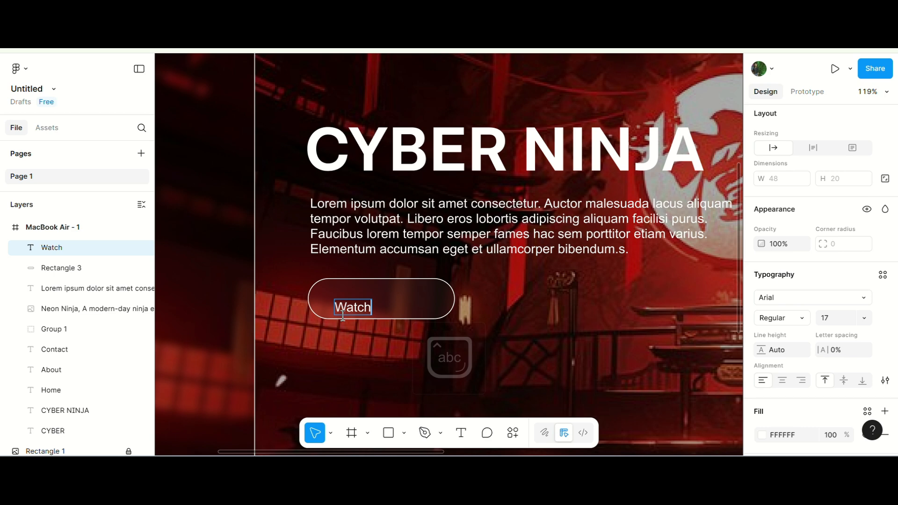
{"action": "key", "text": "Escape"}
Set the Watch label to size 24 and center it within the button rectangle.
{"action": "left_click", "coordinate": [830, 322]}
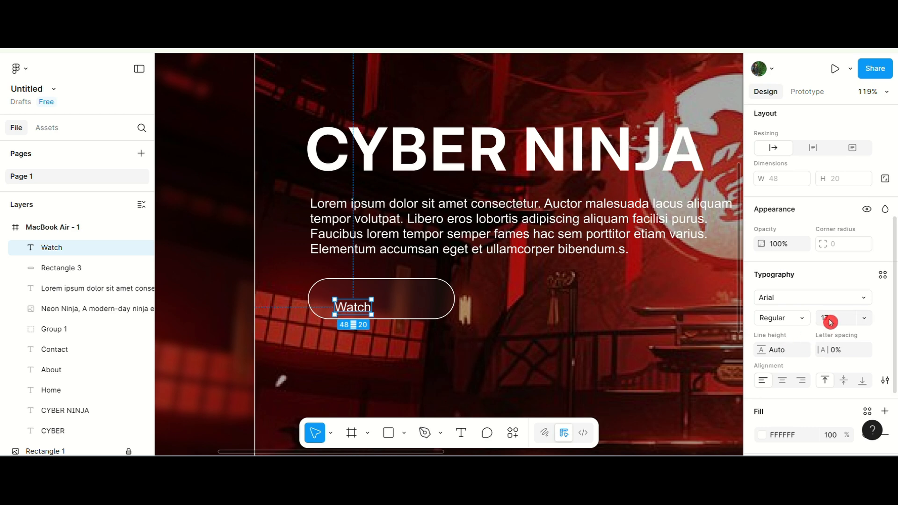
{"action": "type", "text": "24"}
{"action": "key", "text": "Return"}
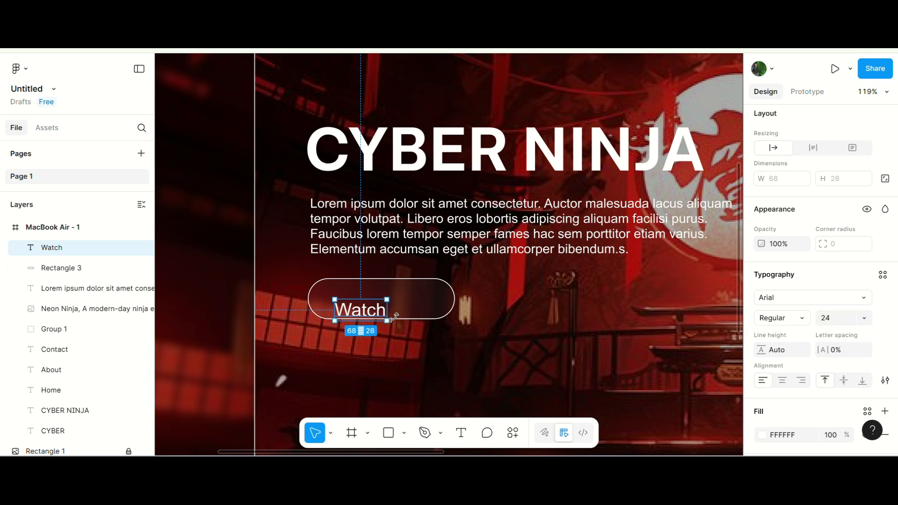
{"action": "left_click", "coordinate": [423, 312], "text": "shift"}
{"action": "left_click", "coordinate": [844, 182]}
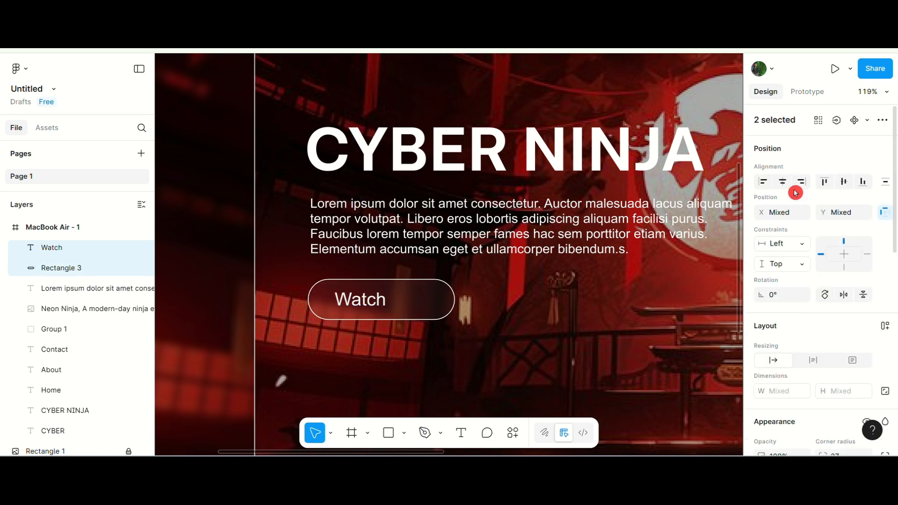
{"action": "left_click", "coordinate": [782, 181]}
{"action": "key", "text": "Escape"}
Set the Watch label's font size to 25.
{"action": "left_click", "coordinate": [381, 299]}
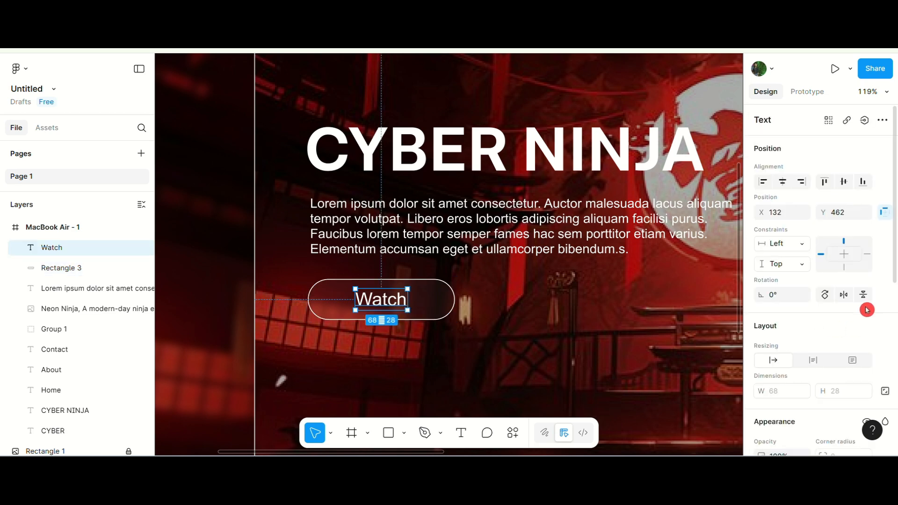
{"action": "scroll", "coordinate": [823, 280], "scroll_direction": "down", "scroll_amount": 5}
{"action": "left_click", "coordinate": [843, 356]}
{"action": "key", "text": "Return"}
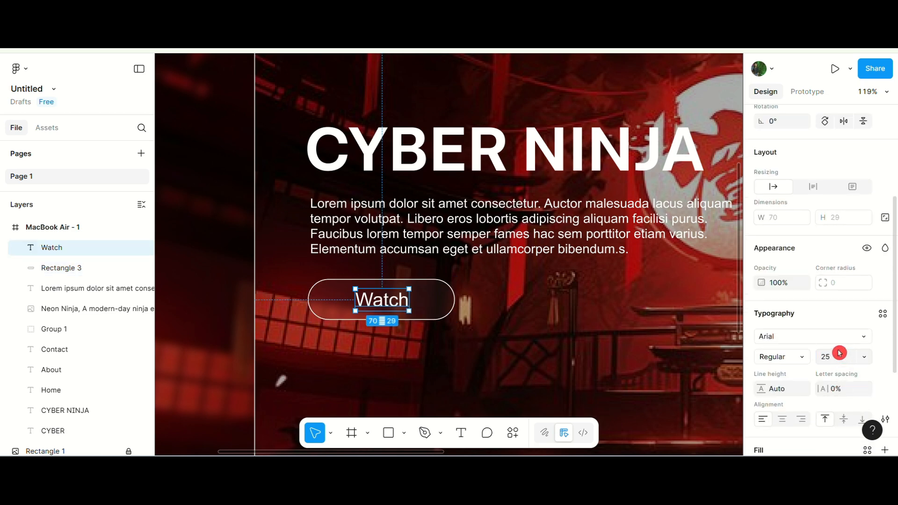
Center the Watch label horizontally within its button rectangle.
{"action": "left_click", "coordinate": [437, 301], "text": "shift"}
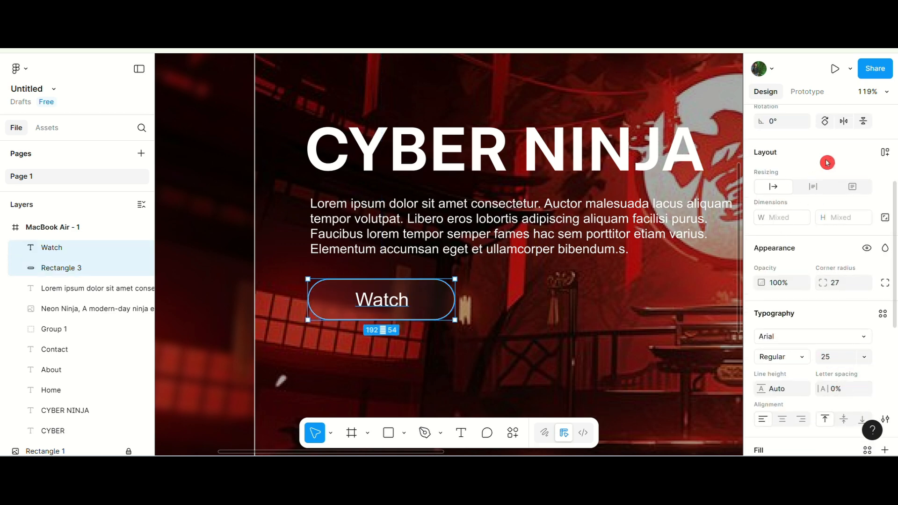
{"action": "scroll", "coordinate": [828, 164], "scroll_direction": "up", "scroll_amount": 4}
{"action": "left_click", "coordinate": [783, 186]}
{"action": "scroll", "coordinate": [468, 239], "scroll_direction": "down", "scroll_amount": 5}
{"action": "key", "text": "Escape"}
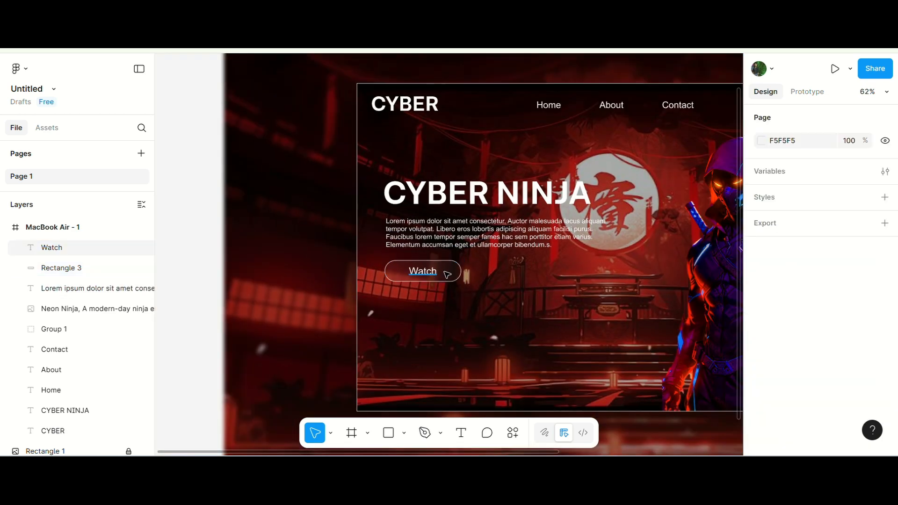
Duplicate the Watch button with its label and place the copy to its right.
{"action": "left_click", "coordinate": [432, 275]}
{"action": "left_click", "coordinate": [458, 275], "text": "shift"}
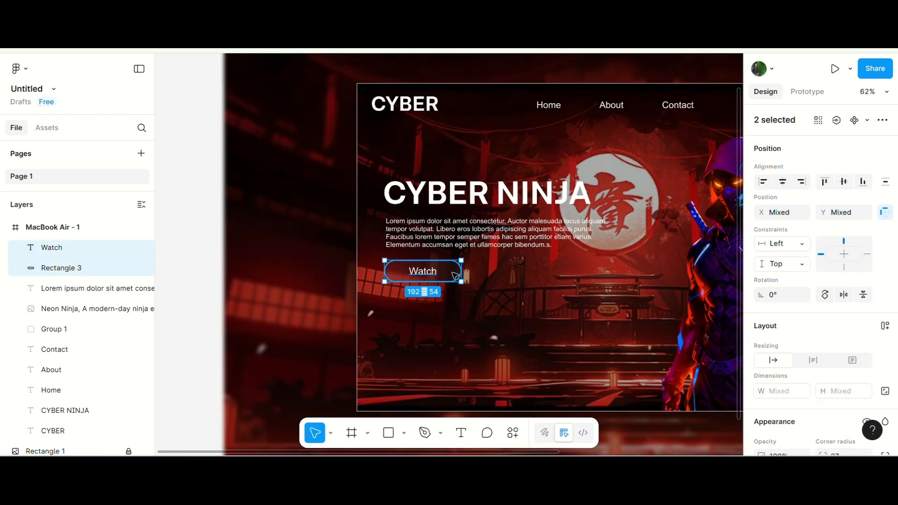
{"action": "left_click_drag", "start_coordinate": [456, 275], "coordinate": [576, 269]}
Change the copied button's label text to Sing up.
{"action": "scroll", "coordinate": [561, 271], "scroll_direction": "up", "scroll_amount": 5}
{"action": "double_click", "coordinate": [538, 276]}
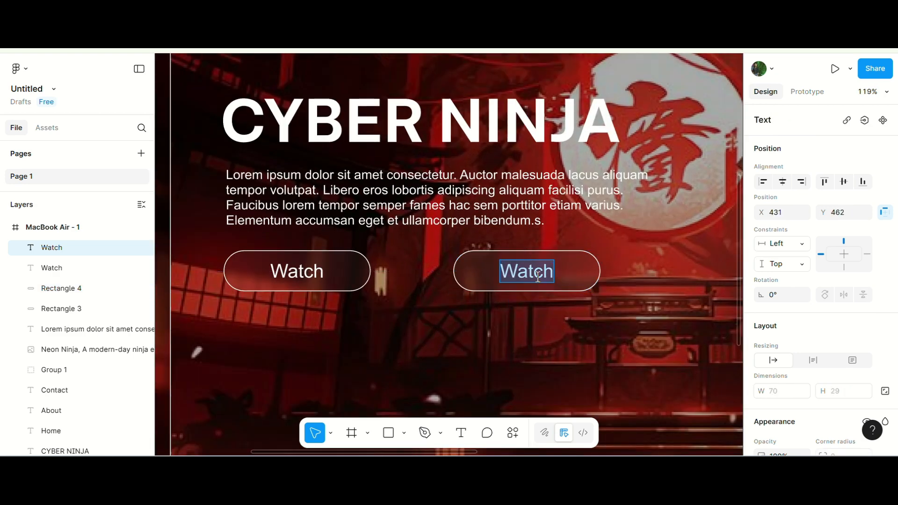
{"action": "type", "text": "Sing up"}
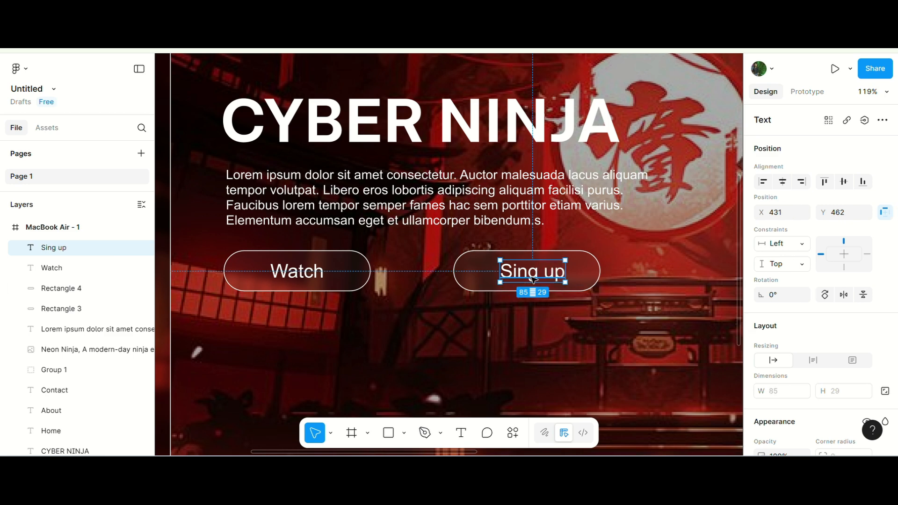
Center the Sing up label both vertically and horizontally within its button rectangle.
{"action": "left_click", "coordinate": [508, 283], "text": "shift"}
{"action": "left_click", "coordinate": [839, 181]}
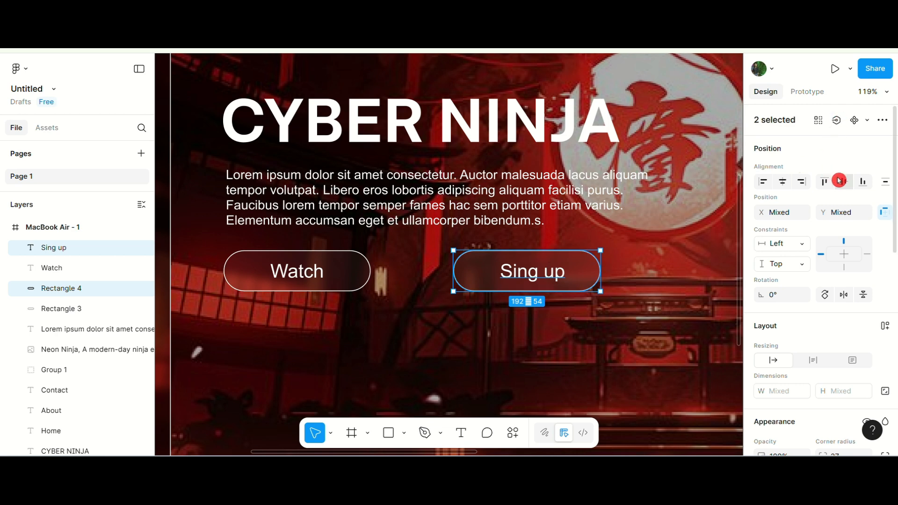
{"action": "left_click", "coordinate": [785, 186]}
{"action": "scroll", "coordinate": [796, 304], "scroll_direction": "down", "scroll_amount": 3}
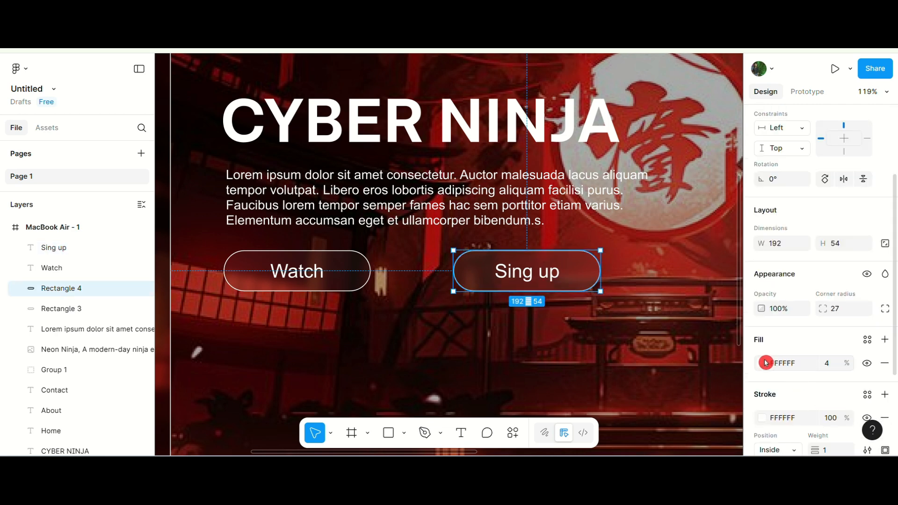
Fill the Sing up button rectangle solid red F01D1D at 100% and remove its stroke.
{"action": "left_click", "coordinate": [763, 363]}
{"action": "left_click_drag", "start_coordinate": [632, 358], "coordinate": [760, 349]}
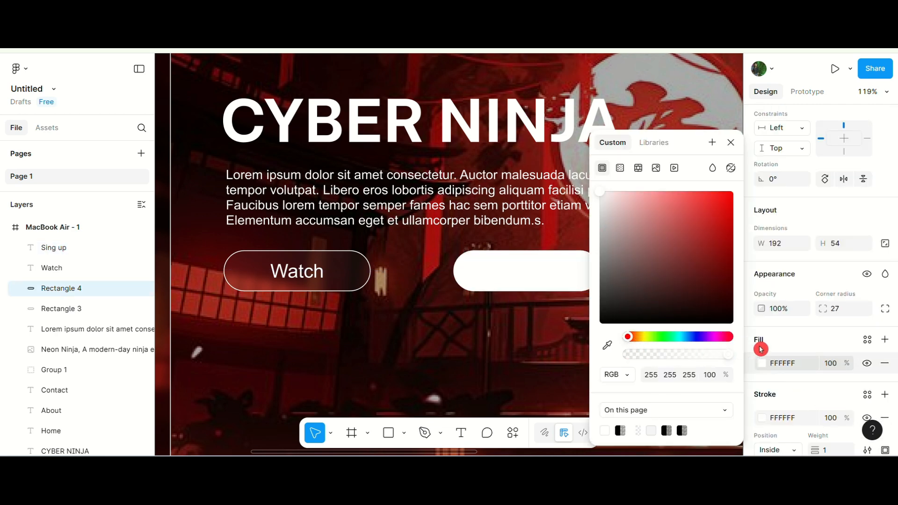
{"action": "left_click_drag", "start_coordinate": [681, 239], "coordinate": [716, 199]}
{"action": "left_click", "coordinate": [885, 418]}
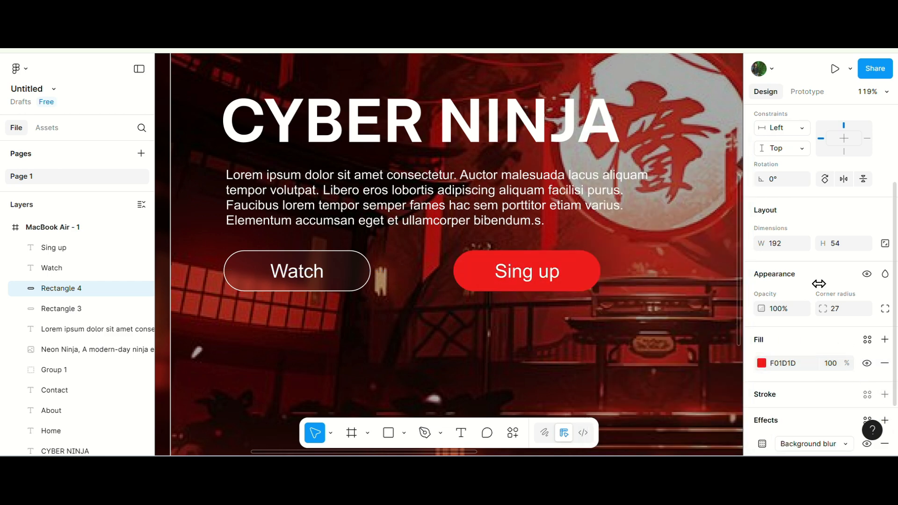
Draw a rectangle about 1280 by 256 across the bottom of the frame.
{"action": "key", "text": "ctrl+minus"}
{"action": "left_click", "coordinate": [222, 288]}
{"action": "scroll", "coordinate": [467, 265], "scroll_direction": "right", "scroll_amount": 3}
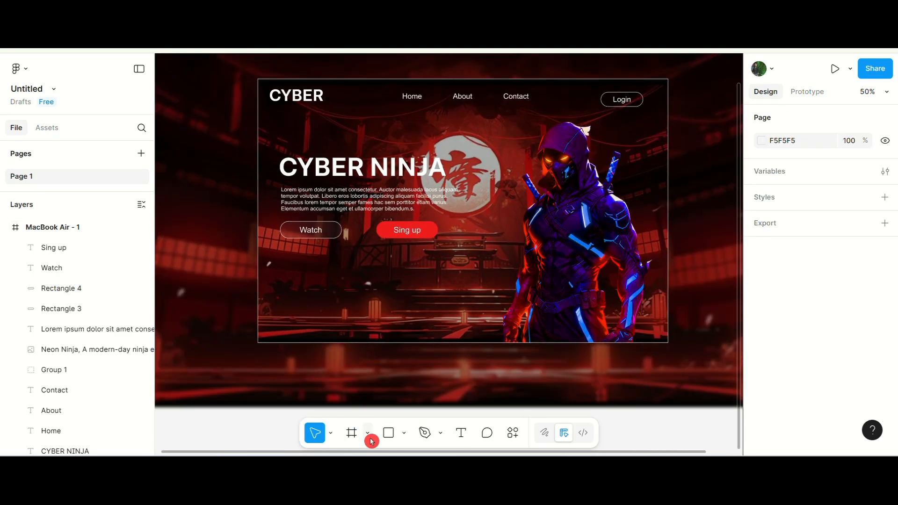
{"action": "key", "text": "r"}
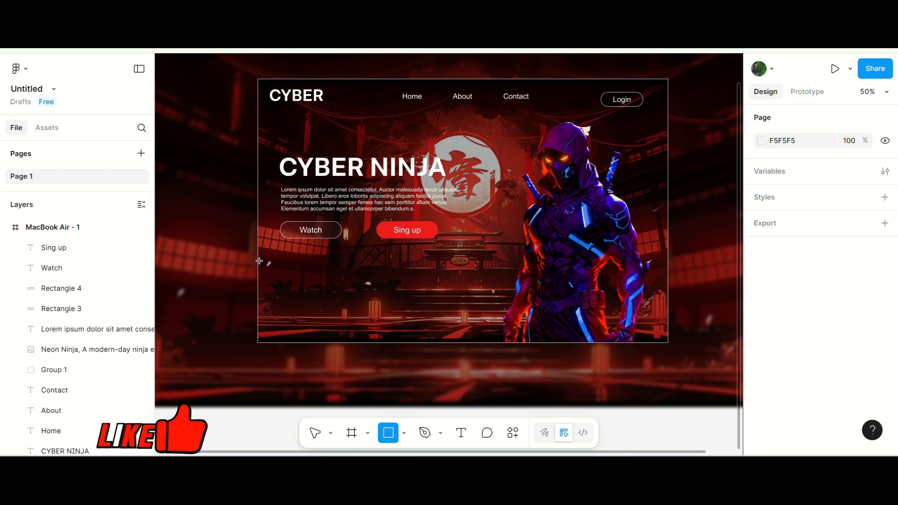
{"action": "left_click_drag", "start_coordinate": [258, 262], "coordinate": [668, 343]}
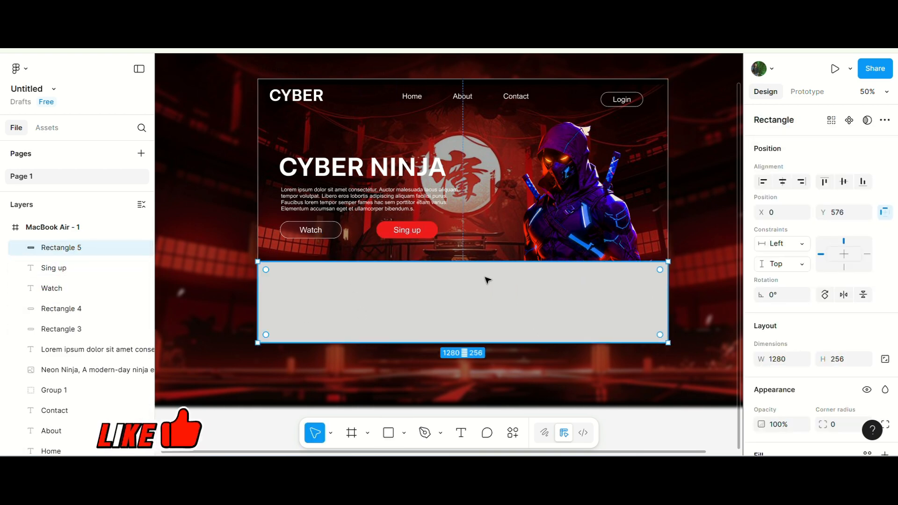
Change the bottom rectangle's fill to near-black 080808.
{"action": "scroll", "coordinate": [814, 327], "scroll_direction": "down", "scroll_amount": 3}
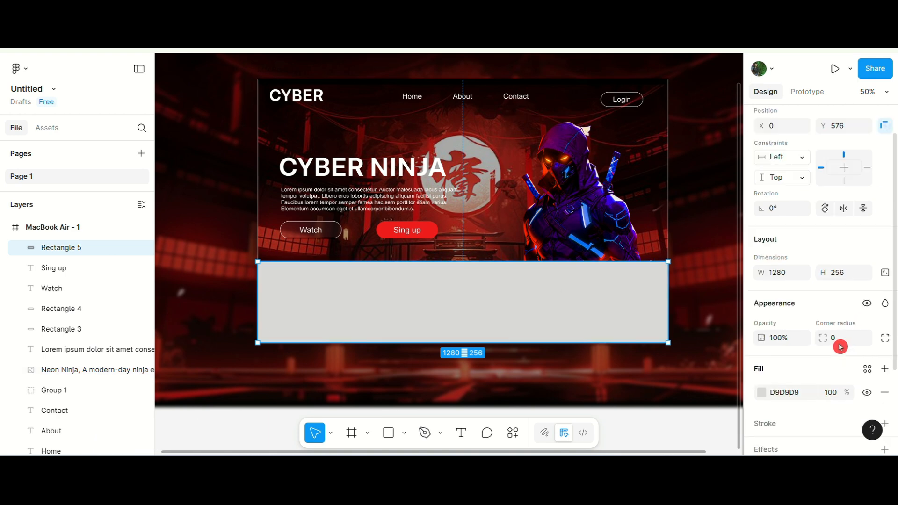
{"action": "left_click", "coordinate": [767, 329]}
{"action": "left_click", "coordinate": [886, 309]}
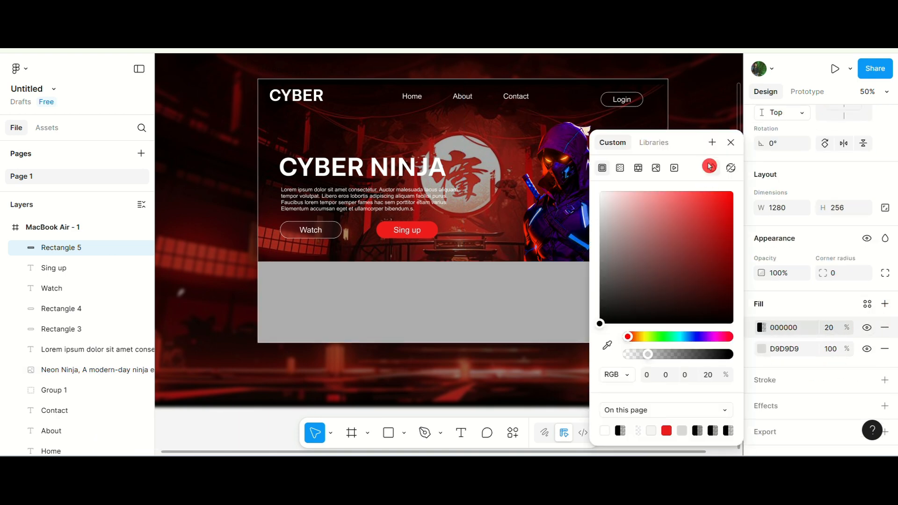
{"action": "left_click", "coordinate": [780, 341]}
{"action": "left_click", "coordinate": [884, 328]}
{"action": "left_click", "coordinate": [762, 327]}
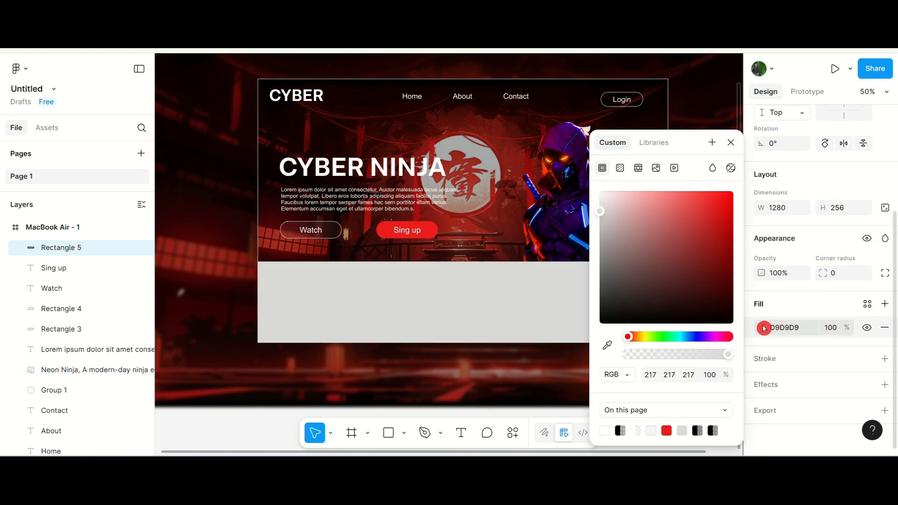
{"action": "left_click_drag", "start_coordinate": [663, 267], "coordinate": [596, 321]}
{"action": "left_click", "coordinate": [731, 142]}
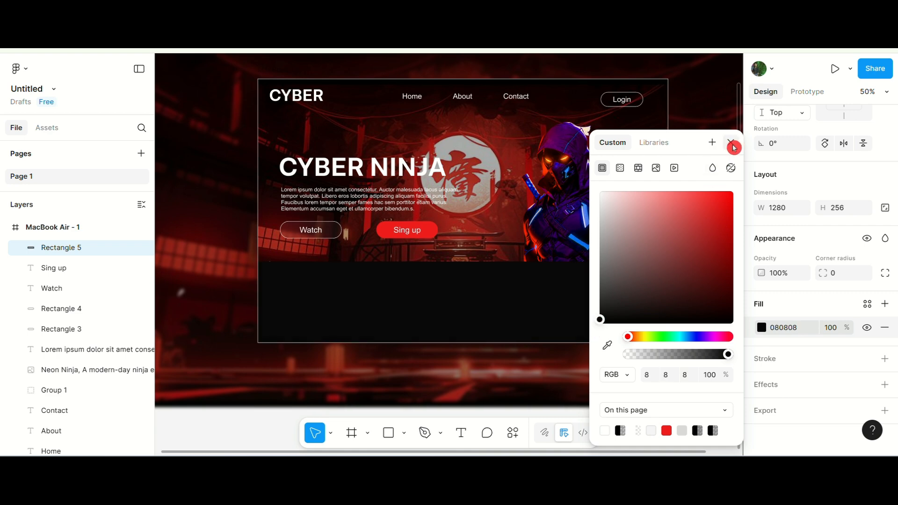
Send the dark rectangle to the bottom of the frame's layers and lower its fill opacity to 53%.
{"action": "left_click", "coordinate": [77, 247]}
{"action": "left_click_drag", "start_coordinate": [81, 250], "coordinate": [76, 403]}
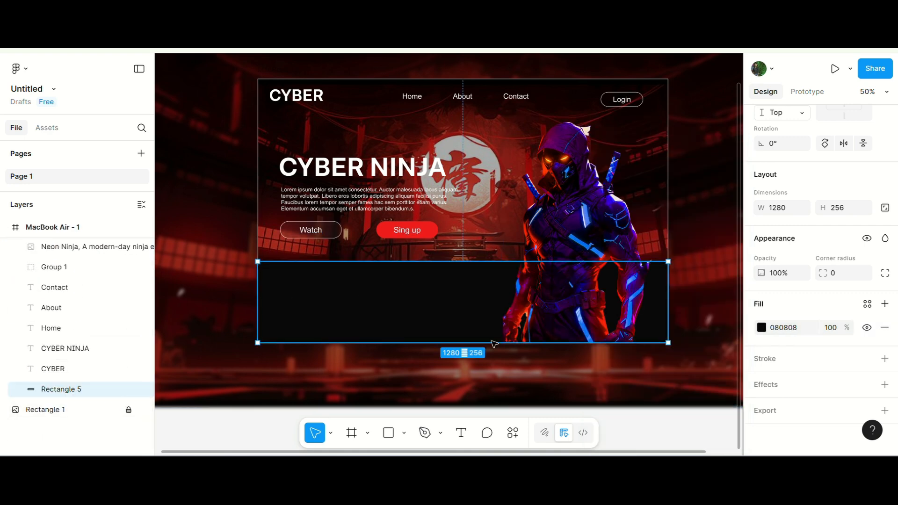
{"action": "left_click", "coordinate": [761, 327]}
{"action": "left_click_drag", "start_coordinate": [724, 360], "coordinate": [682, 353]}
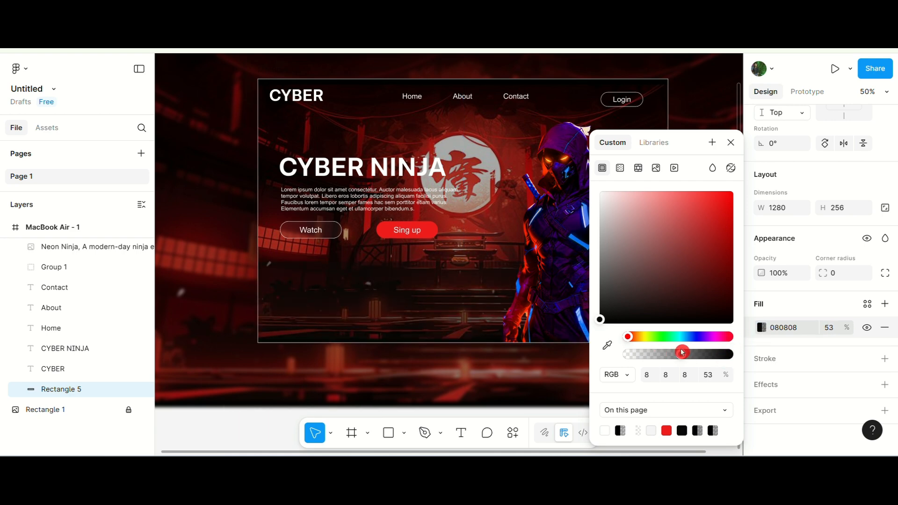
{"action": "left_click", "coordinate": [730, 142]}
Draw a card rectangle about 233 by 195 at the lower left of the dark strip.
{"action": "left_click", "coordinate": [237, 244]}
{"action": "scroll", "coordinate": [393, 278], "scroll_direction": "up", "scroll_amount": 3}
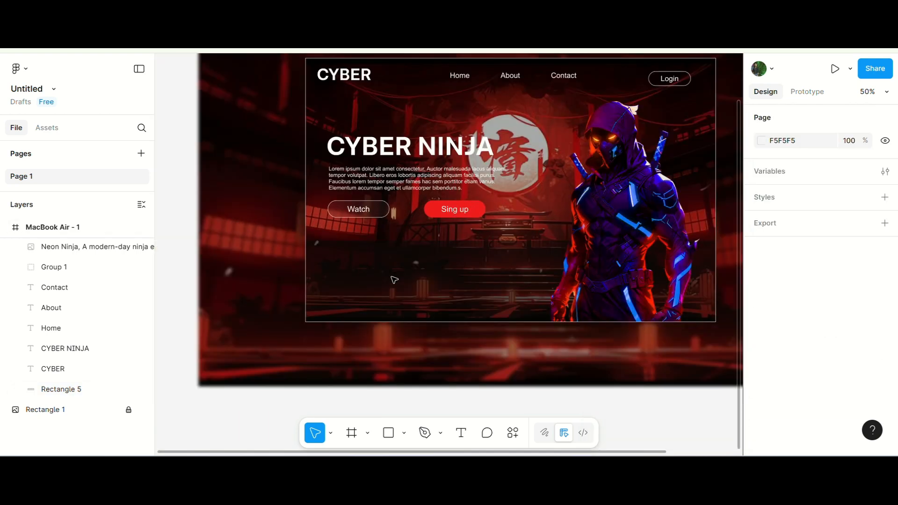
{"action": "key", "text": "r"}
{"action": "left_click_drag", "start_coordinate": [315, 246], "coordinate": [407, 324]}
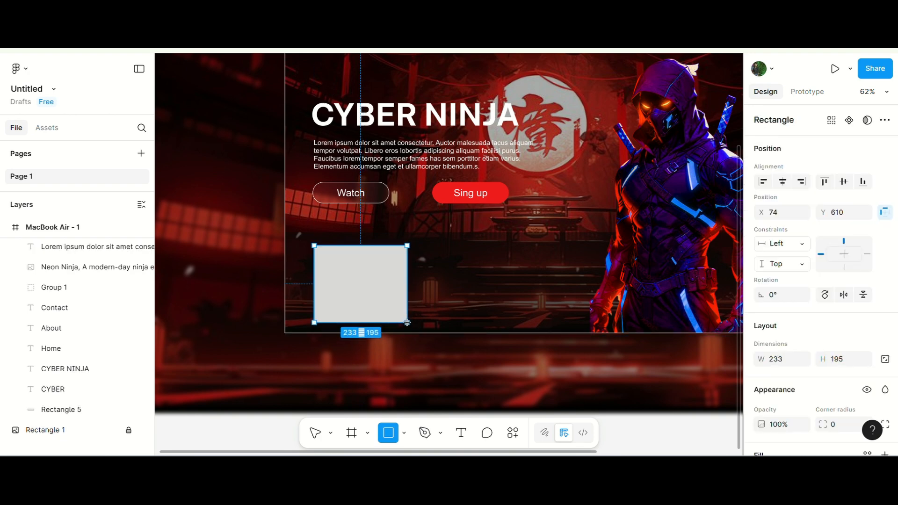
Round the card's corners to about 20 and shift it slightly left and up.
{"action": "scroll", "coordinate": [364, 293], "scroll_direction": "up", "scroll_amount": 5}
{"action": "left_click_drag", "start_coordinate": [277, 210], "coordinate": [286, 220]}
{"action": "left_click_drag", "start_coordinate": [330, 271], "coordinate": [324, 268]}
{"action": "scroll", "coordinate": [327, 268], "scroll_direction": "down", "scroll_amount": 2}
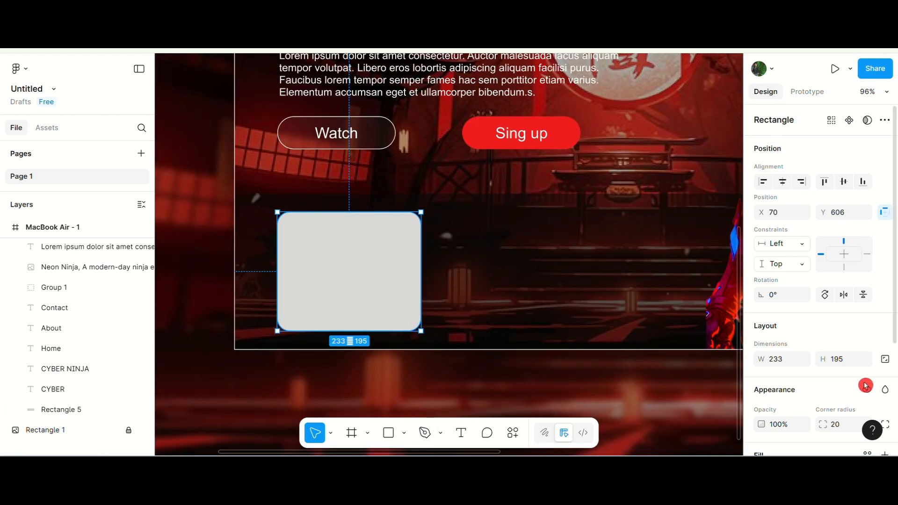
Add a uniform background blur effect to the card.
{"action": "scroll", "coordinate": [758, 370], "scroll_direction": "down", "scroll_amount": 2}
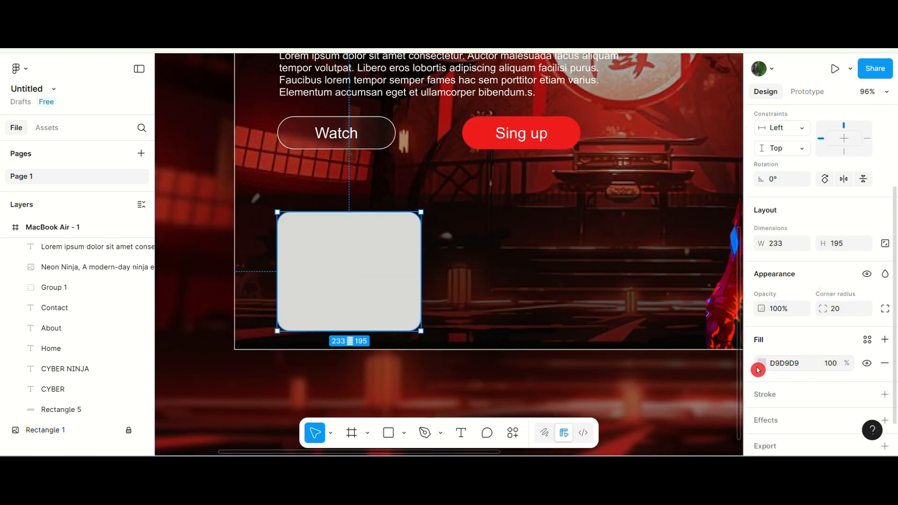
{"action": "left_click", "coordinate": [780, 419]}
{"action": "left_click", "coordinate": [644, 315]}
{"action": "left_click", "coordinate": [654, 346]}
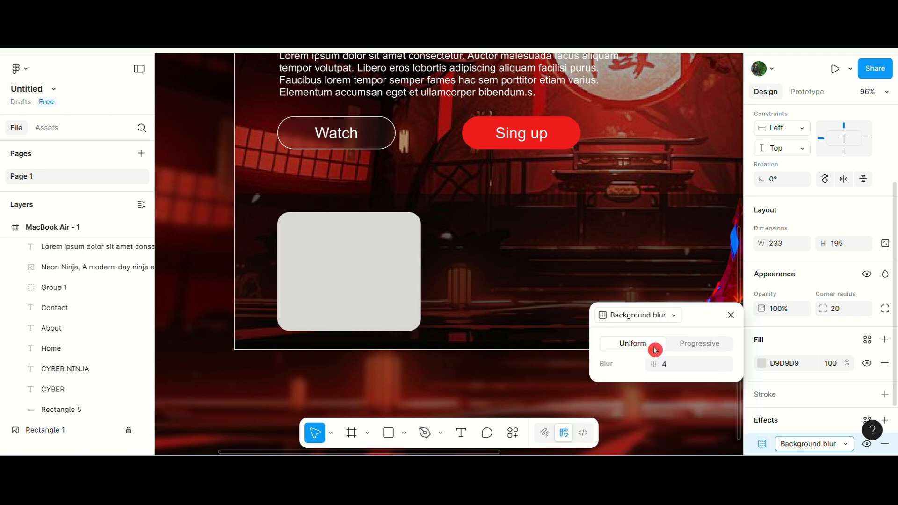
{"action": "mouse_move", "coordinate": [658, 365]}
{"action": "left_mouse_down"}
{"action": "mouse_move", "coordinate": [687, 365]}
{"action": "mouse_move", "coordinate": [645, 363]}
{"action": "left_mouse_up"}
Fill the card red F50000 at 35% opacity.
{"action": "left_click", "coordinate": [762, 364]}
{"action": "left_click_drag", "start_coordinate": [629, 297], "coordinate": [599, 320]}
{"action": "mouse_move", "coordinate": [651, 357]}
{"action": "left_mouse_down"}
{"action": "mouse_move", "coordinate": [692, 354]}
{"action": "mouse_move", "coordinate": [667, 354]}
{"action": "left_mouse_up"}
{"action": "left_click_drag", "start_coordinate": [606, 299], "coordinate": [733, 197]}
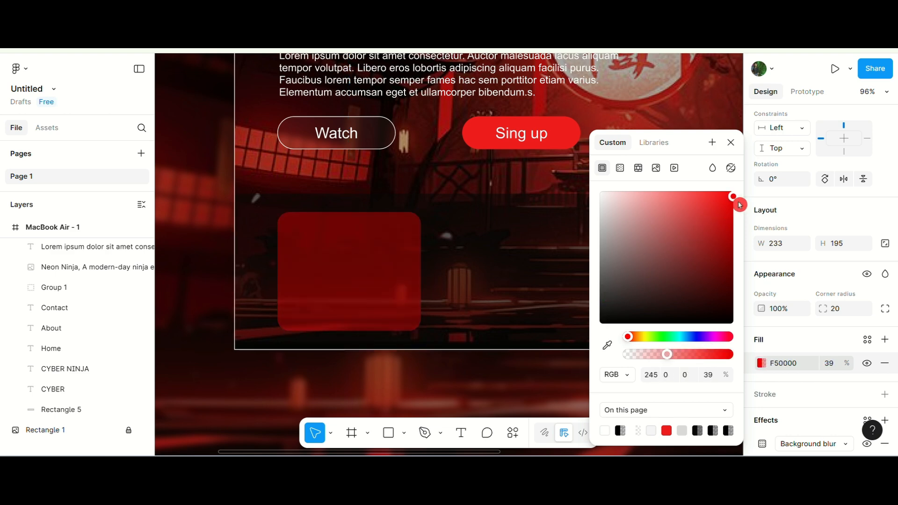
{"action": "left_click_drag", "start_coordinate": [668, 356], "coordinate": [663, 354]}
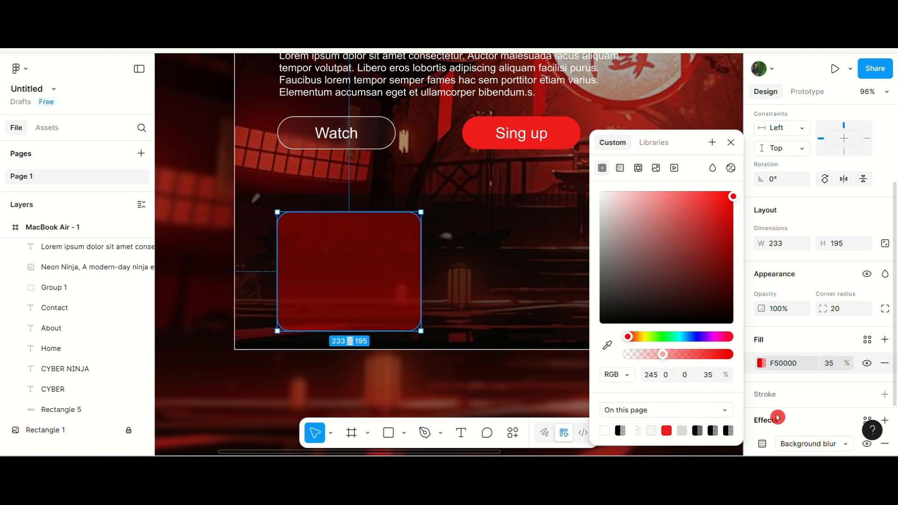
Set the card's background blur amount to 11.4.
{"action": "left_click", "coordinate": [762, 443]}
{"action": "left_click_drag", "start_coordinate": [655, 428], "coordinate": [604, 445]}
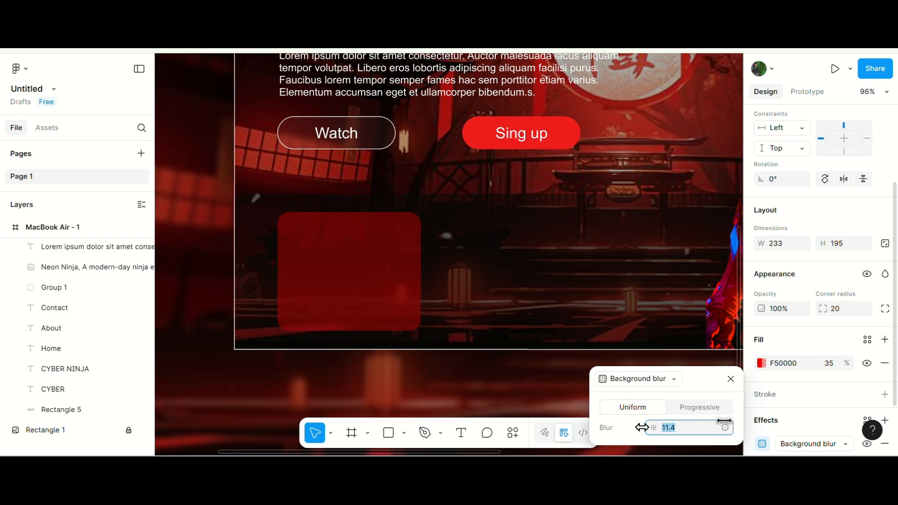
{"action": "left_click_drag", "start_coordinate": [725, 422], "coordinate": [724, 422]}
{"action": "left_click", "coordinate": [457, 267]}
Add a text label reading Your Tecyt Here near the top of the card.
{"action": "left_click", "coordinate": [460, 433]}
{"action": "left_click", "coordinate": [319, 231]}
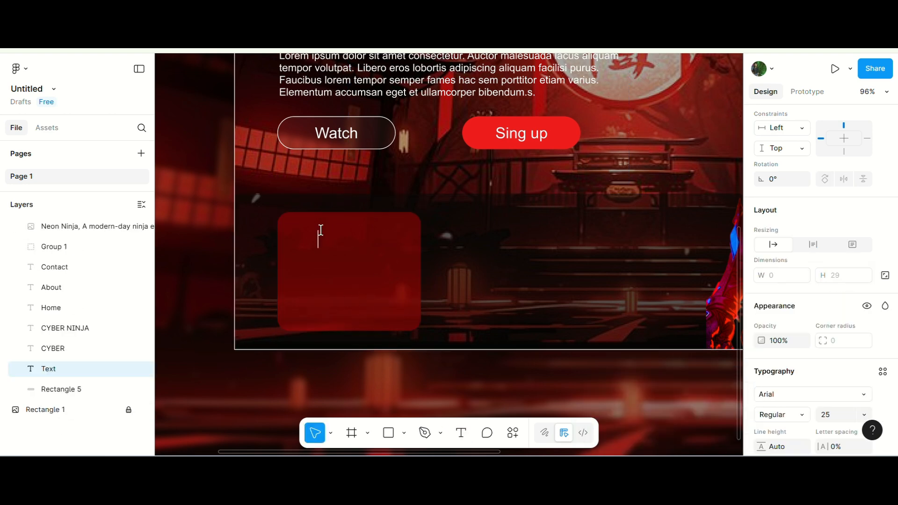
{"action": "type", "text": "Your Tecyt Here"}
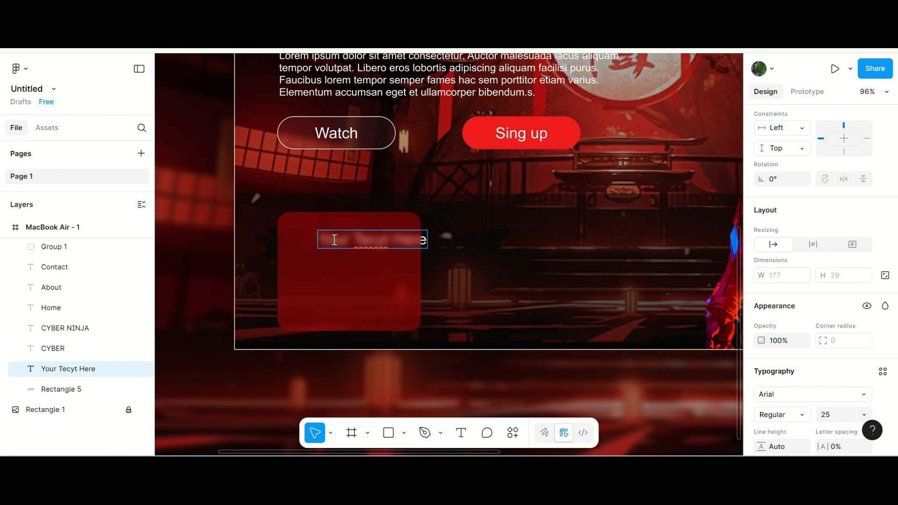
{"action": "key", "text": "Escape"}
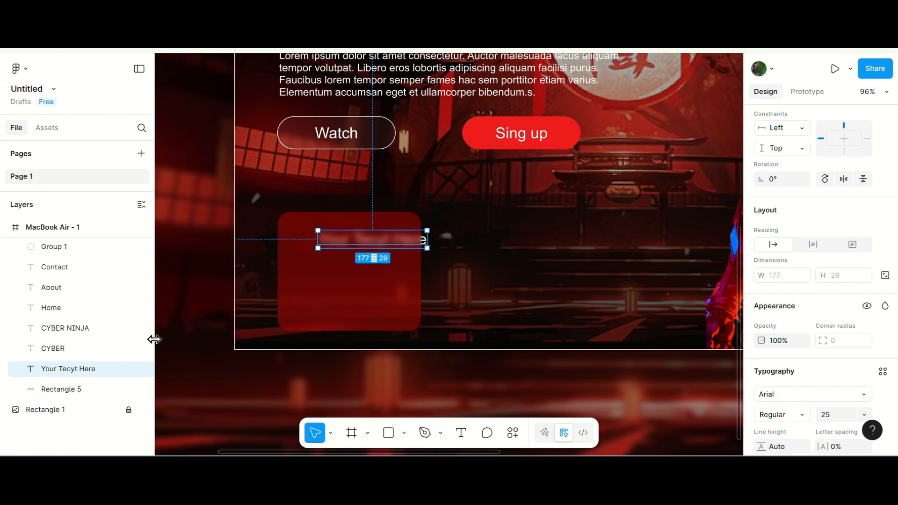
Reorder the layers so the card rectangle sits beneath the new text label.
{"action": "left_click_drag", "start_coordinate": [90, 370], "coordinate": [81, 299]}
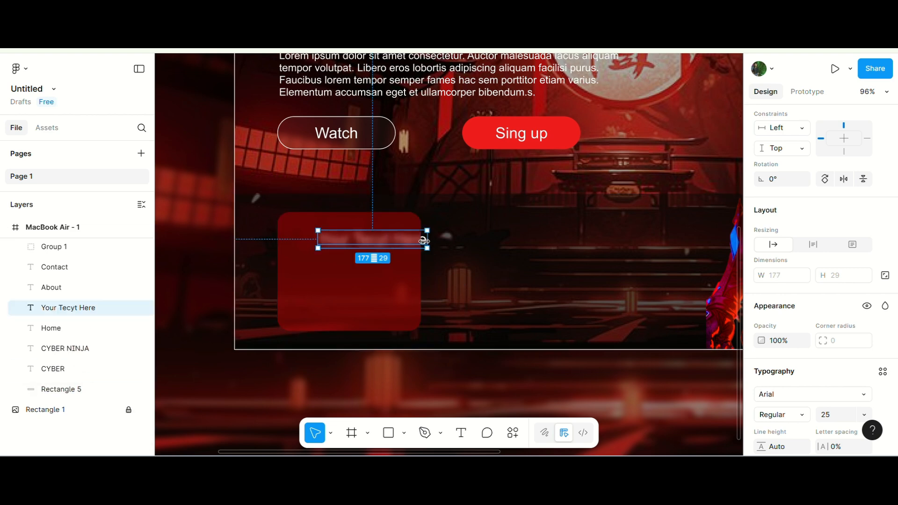
{"action": "left_click_drag", "start_coordinate": [418, 244], "coordinate": [517, 262]}
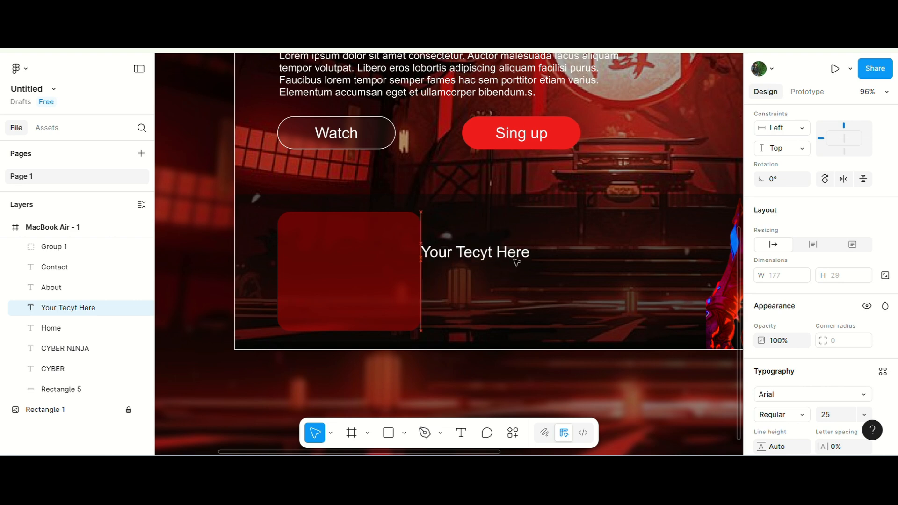
{"action": "left_click", "coordinate": [366, 268]}
{"action": "left_click", "coordinate": [92, 248]}
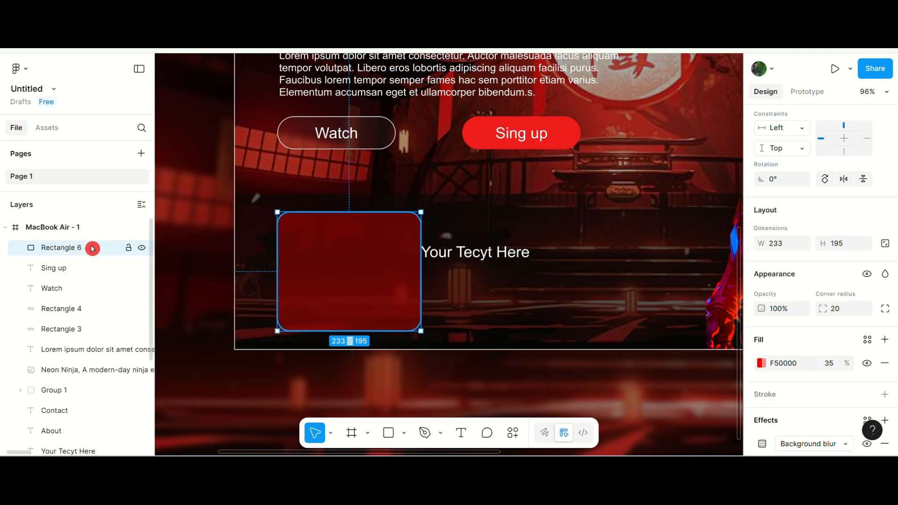
{"action": "left_click_drag", "start_coordinate": [93, 249], "coordinate": [91, 432]}
Move the label back onto the card's top area and set its font size to 20.
{"action": "left_click_drag", "start_coordinate": [483, 258], "coordinate": [392, 222]}
{"action": "scroll", "coordinate": [833, 328], "scroll_direction": "down", "scroll_amount": 3}
{"action": "left_click", "coordinate": [845, 302]}
{"action": "type", "text": "20"}
{"action": "key", "text": "Return"}
Correct the label to read Your Text Here and nudge it slightly lower.
{"action": "scroll", "coordinate": [333, 221], "scroll_direction": "up", "scroll_amount": 3}
{"action": "double_click", "coordinate": [391, 222]}
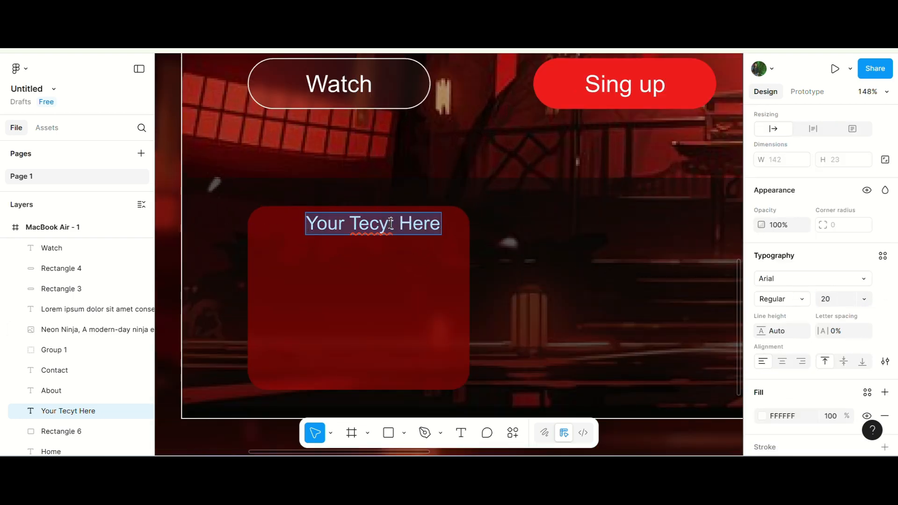
{"action": "left_click", "coordinate": [392, 223]}
{"action": "key", "text": "BackSpace"}
{"action": "type", "text": "x"}
{"action": "key", "text": "BackSpace"}
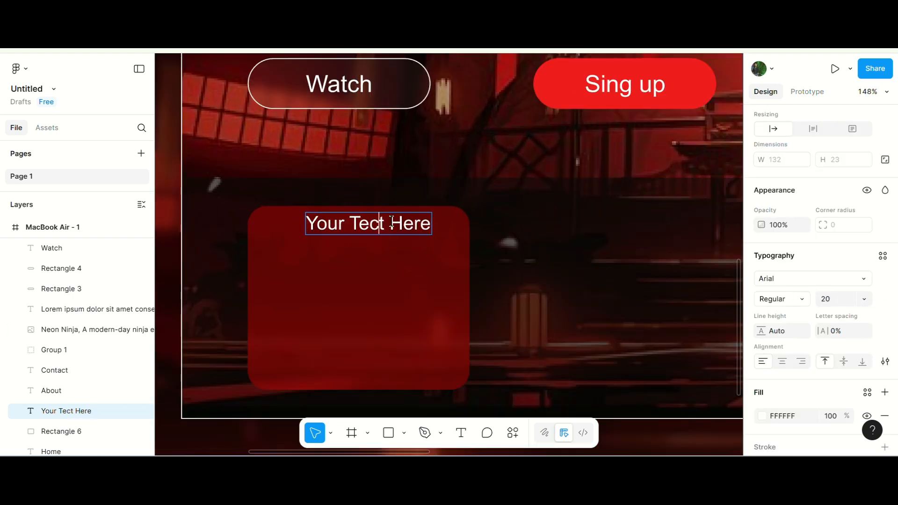
{"action": "key", "text": "BackSpace"}
{"action": "type", "text": "x"}
{"action": "key", "text": "Escape"}
{"action": "mouse_move", "coordinate": [371, 227]}
{"action": "left_mouse_down"}
{"action": "mouse_move", "coordinate": [381, 236]}
{"action": "mouse_move", "coordinate": [373, 235]}
{"action": "left_mouse_up"}
Insert a lightning bolt icon onto the card using the Icons8 plugin, searching for thunder.
{"action": "left_click", "coordinate": [16, 68]}
{"action": "mouse_move", "coordinate": [94, 264]}
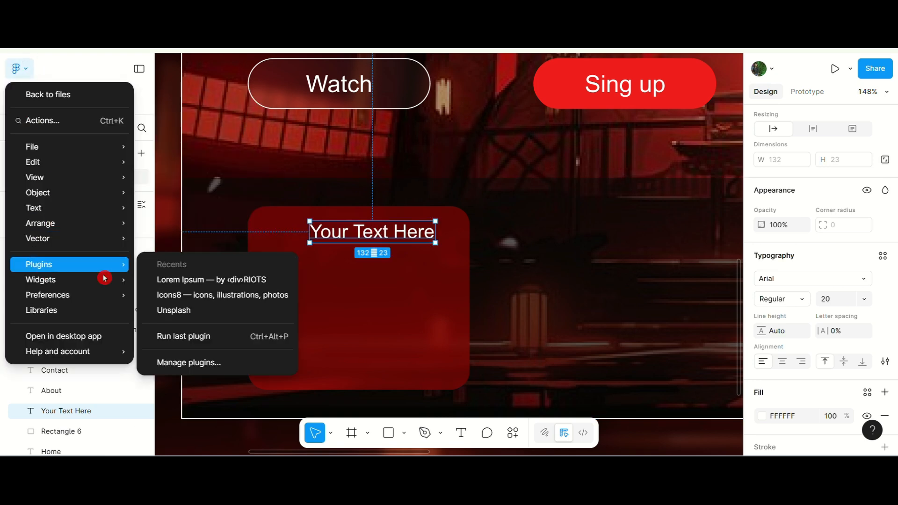
{"action": "left_click", "coordinate": [214, 295]}
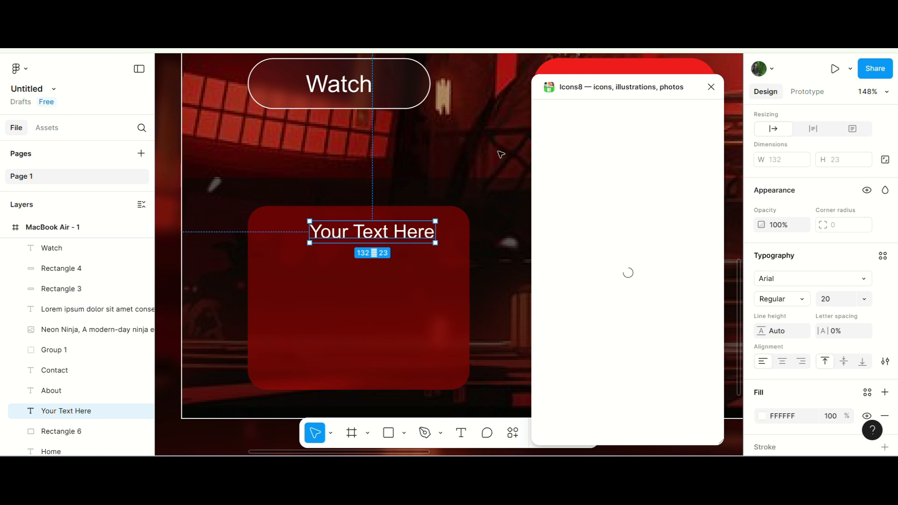
{"action": "left_click", "coordinate": [604, 141]}
{"action": "type", "text": "thunde"}
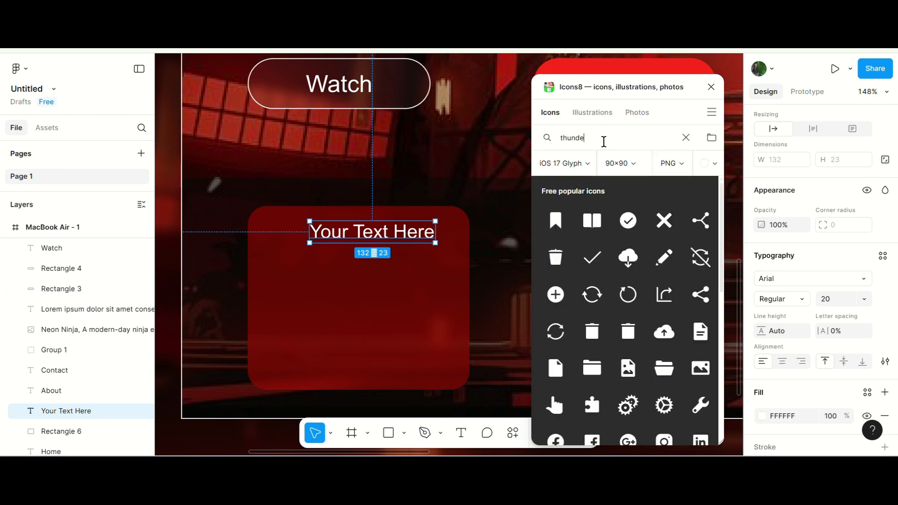
{"action": "type", "text": "r"}
{"action": "left_click", "coordinate": [807, 469]}
{"action": "left_click", "coordinate": [806, 375]}
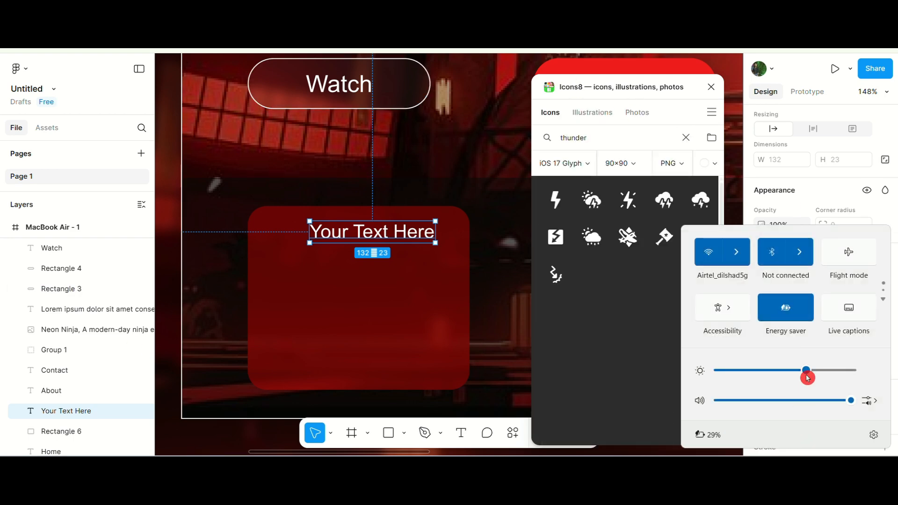
{"action": "left_click_drag", "start_coordinate": [556, 200], "coordinate": [265, 236]}
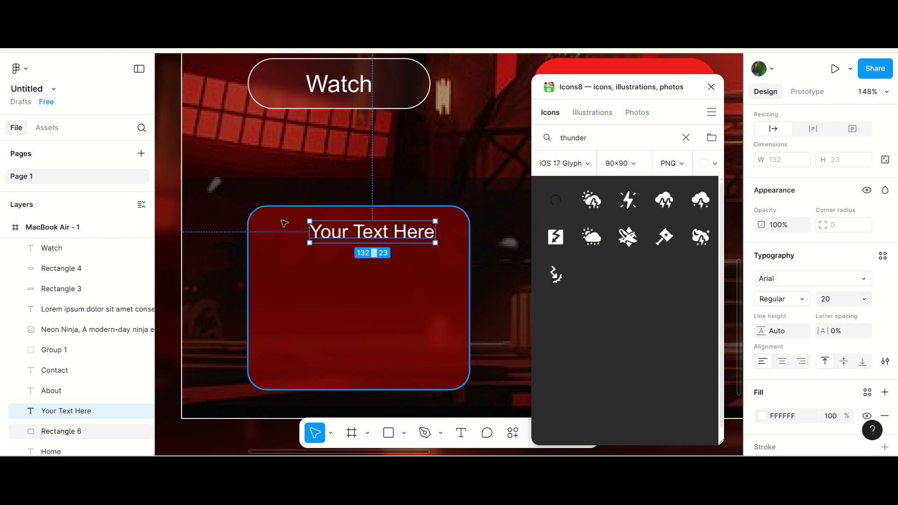
{"action": "left_click", "coordinate": [714, 89]}
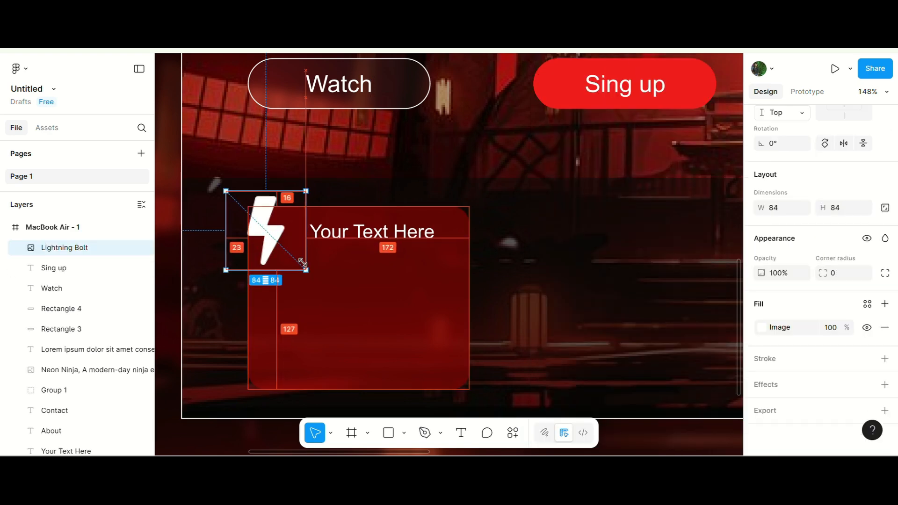
Shrink the lightning icon to about 18 × 18 beside the label and group it with the label.
{"action": "left_click_drag", "start_coordinate": [281, 236], "coordinate": [303, 226]}
{"action": "scroll", "coordinate": [272, 238], "scroll_direction": "up", "scroll_amount": 5}
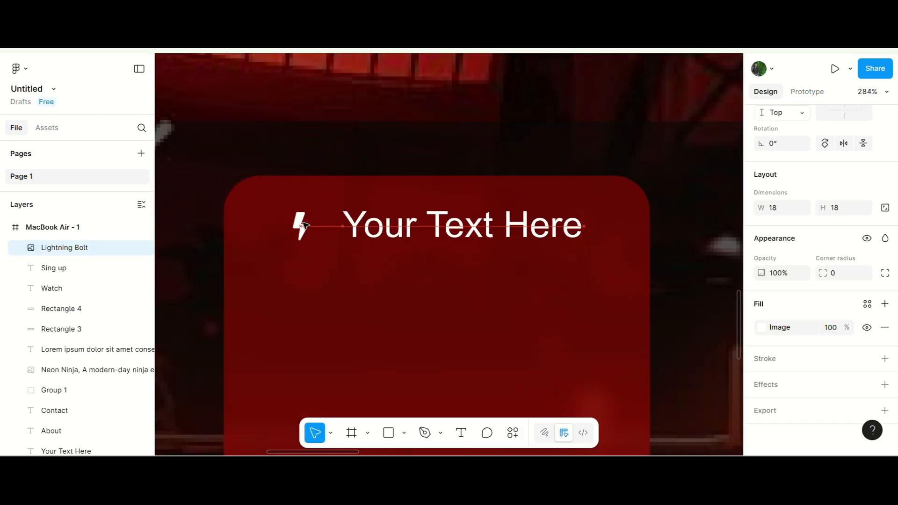
{"action": "left_click", "coordinate": [373, 227], "text": "shift"}
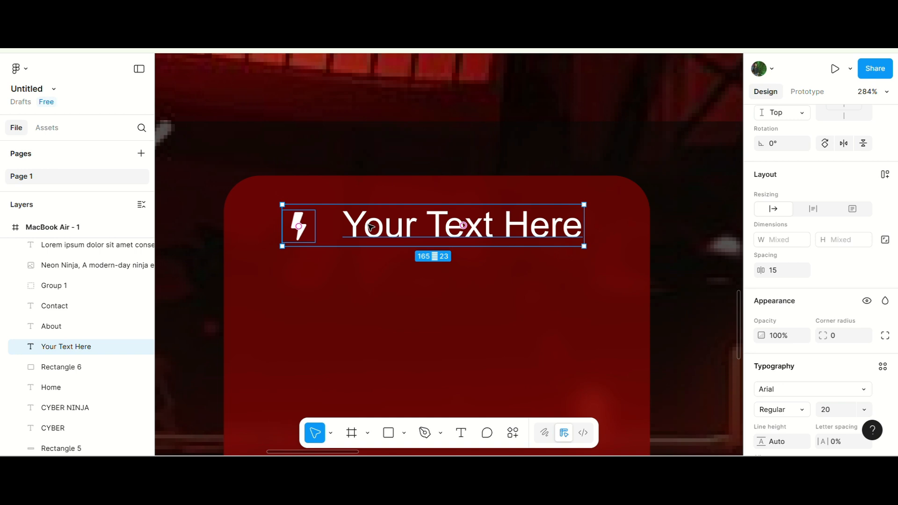
{"action": "key", "text": "ctrl+g"}
Center the icon-and-label group horizontally on the card.
{"action": "left_click", "coordinate": [588, 240], "text": "shift"}
{"action": "scroll", "coordinate": [832, 169], "scroll_direction": "up", "scroll_amount": 4}
{"action": "left_click", "coordinate": [783, 182]}
{"action": "scroll", "coordinate": [322, 130], "scroll_direction": "down", "scroll_amount": 5}
{"action": "left_click", "coordinate": [318, 437]}
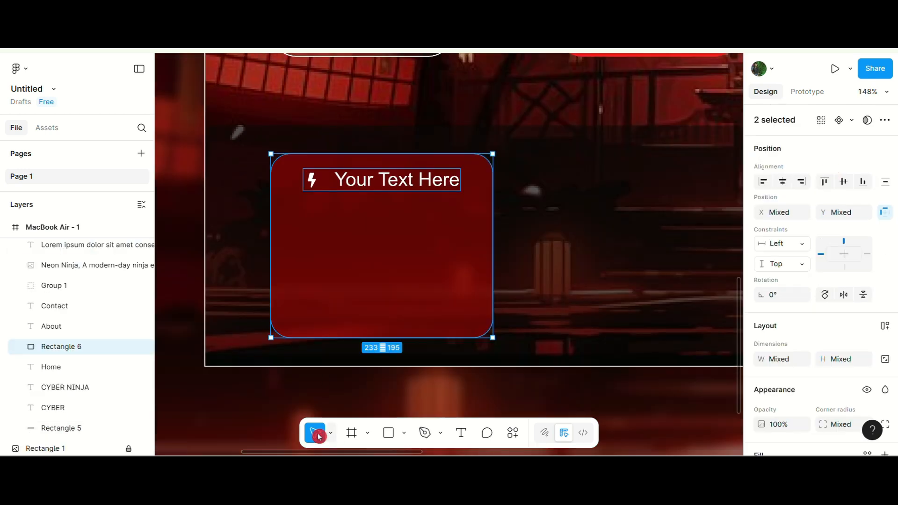
Draw a text box about 198 × 130 below the heading inside the card.
{"action": "left_click", "coordinate": [308, 389]}
{"action": "left_click", "coordinate": [462, 433]}
{"action": "left_click_drag", "start_coordinate": [288, 202], "coordinate": [478, 324]}
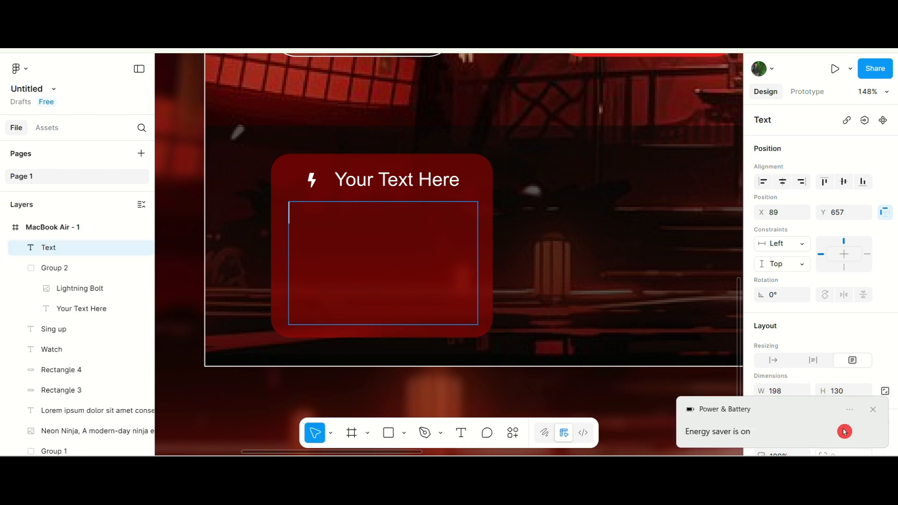
Set the new text box's font size to 16.
{"action": "left_click", "coordinate": [878, 412]}
{"action": "scroll", "coordinate": [818, 327], "scroll_direction": "down", "scroll_amount": 5}
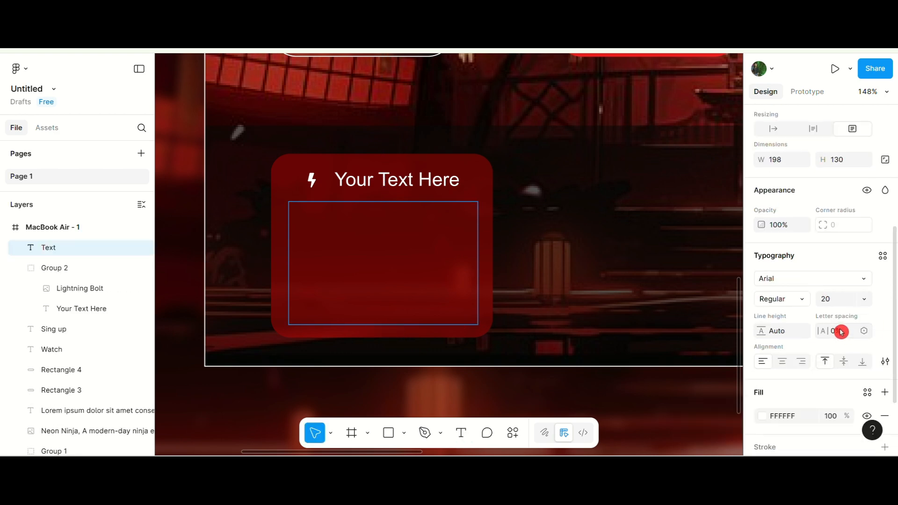
{"action": "left_click", "coordinate": [837, 301]}
{"action": "type", "text": "16"}
{"action": "key", "text": "Return"}
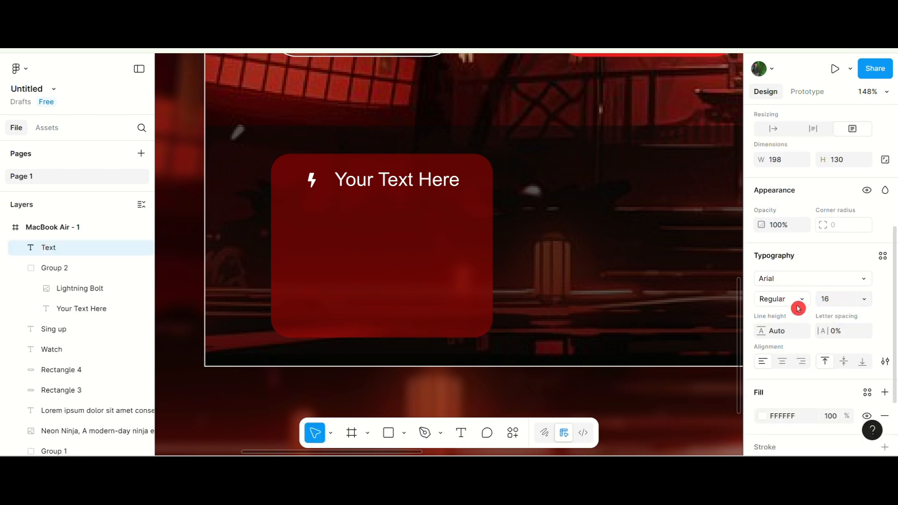
Fill the text box with placeholder paragraph text using the Lorem Ipsum plugin.
{"action": "left_click", "coordinate": [322, 249]}
{"action": "left_click", "coordinate": [517, 433]}
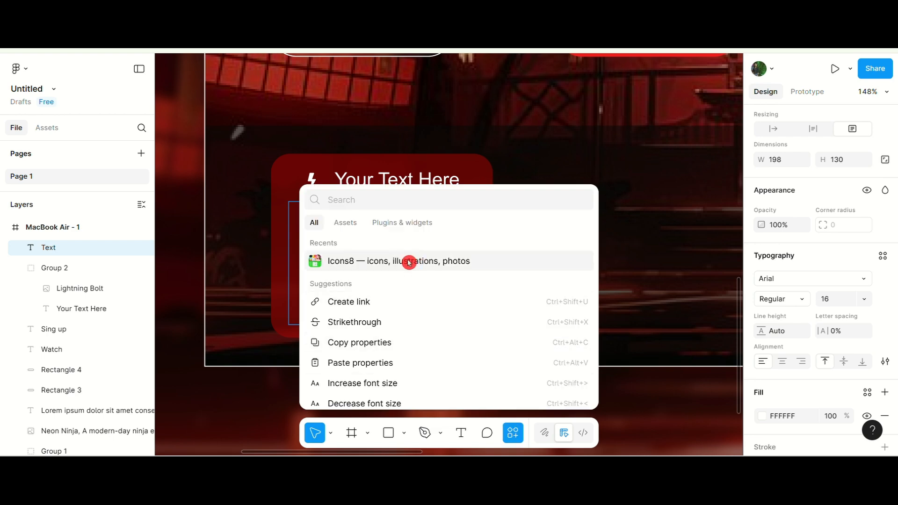
{"action": "left_click", "coordinate": [19, 67]}
{"action": "mouse_move", "coordinate": [54, 263]}
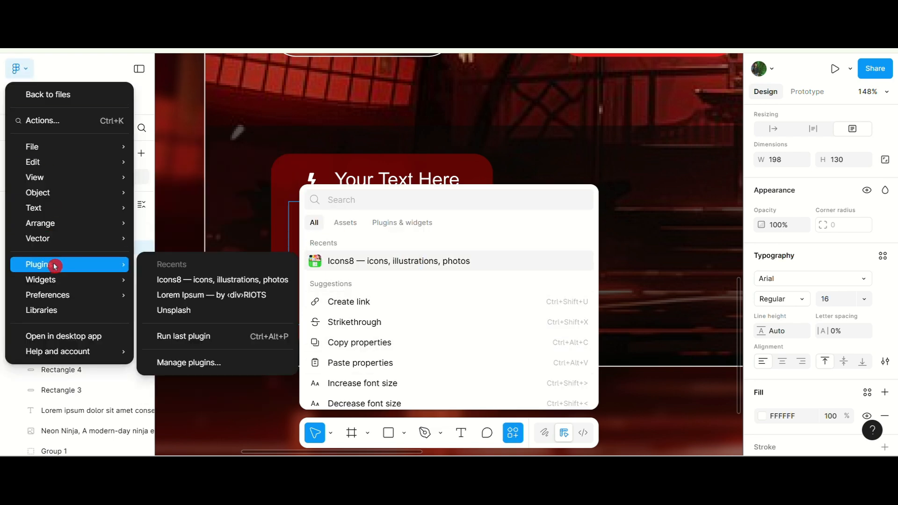
{"action": "left_click", "coordinate": [184, 295]}
{"action": "left_click", "coordinate": [554, 328]}
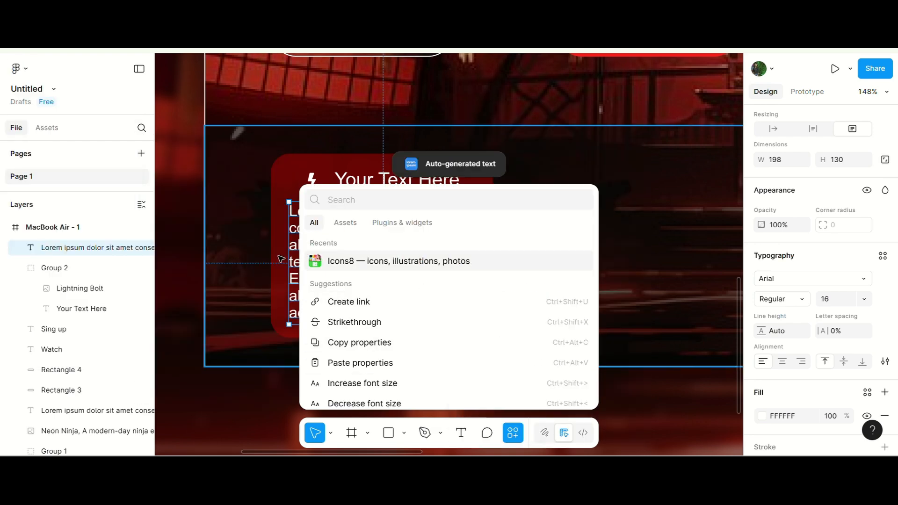
{"action": "left_click", "coordinate": [600, 169]}
{"action": "left_click", "coordinate": [516, 429]}
Set the placeholder paragraph's font size to 13.
{"action": "double_click", "coordinate": [412, 271]}
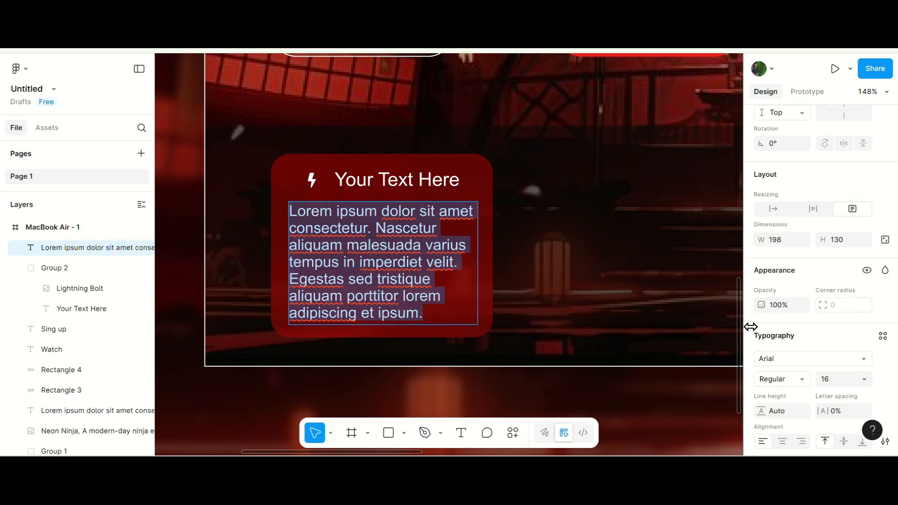
{"action": "scroll", "coordinate": [316, 214], "scroll_direction": "down", "scroll_amount": 5}
{"action": "left_click", "coordinate": [853, 380]}
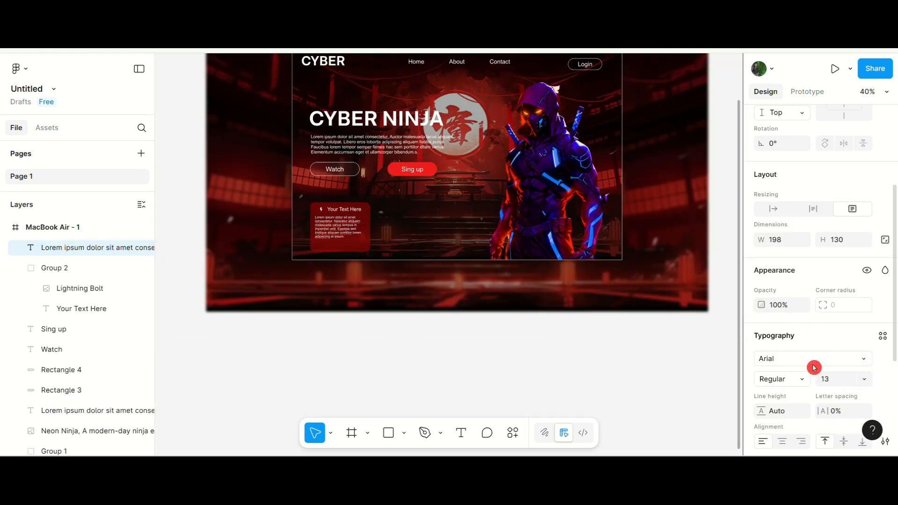
{"action": "scroll", "coordinate": [323, 233], "scroll_direction": "up", "scroll_amount": 4}
{"action": "scroll", "coordinate": [323, 234], "scroll_direction": "down", "scroll_amount": 1}
{"action": "left_click", "coordinate": [376, 335]}
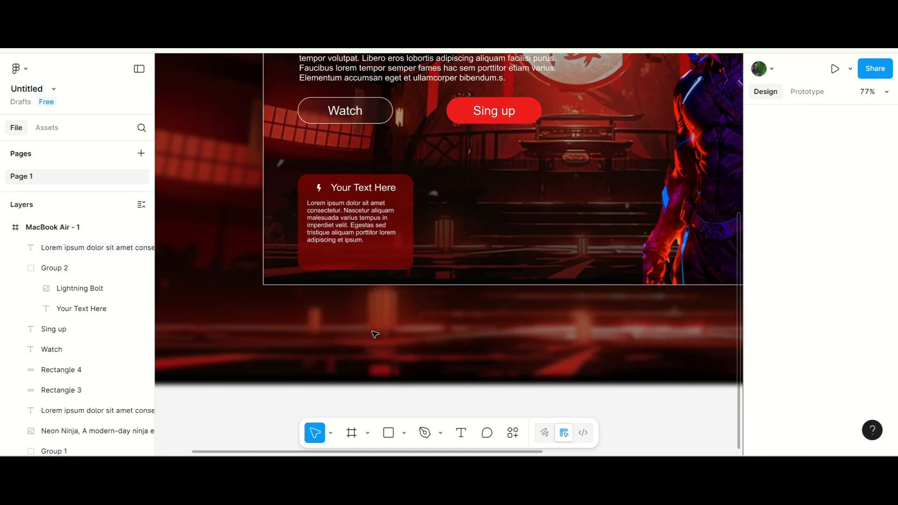
Duplicate the card with its icon, heading and paragraph into a row of three cards about 49 px apart.
{"action": "scroll", "coordinate": [375, 335], "scroll_direction": "up", "scroll_amount": 1}
{"action": "scroll", "coordinate": [376, 335], "scroll_direction": "down", "scroll_amount": 1}
{"action": "left_click", "coordinate": [335, 235]}
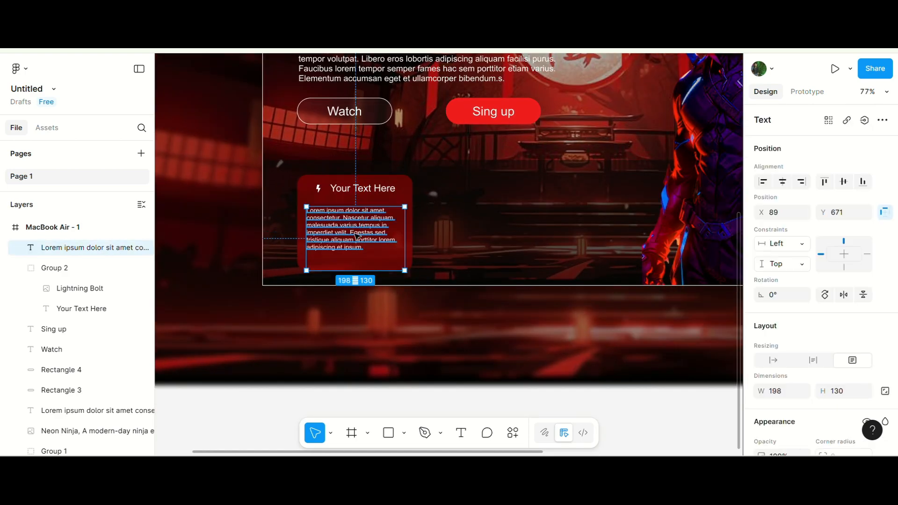
{"action": "scroll", "coordinate": [358, 236], "scroll_direction": "up", "scroll_amount": 5}
{"action": "left_click", "coordinate": [287, 157]}
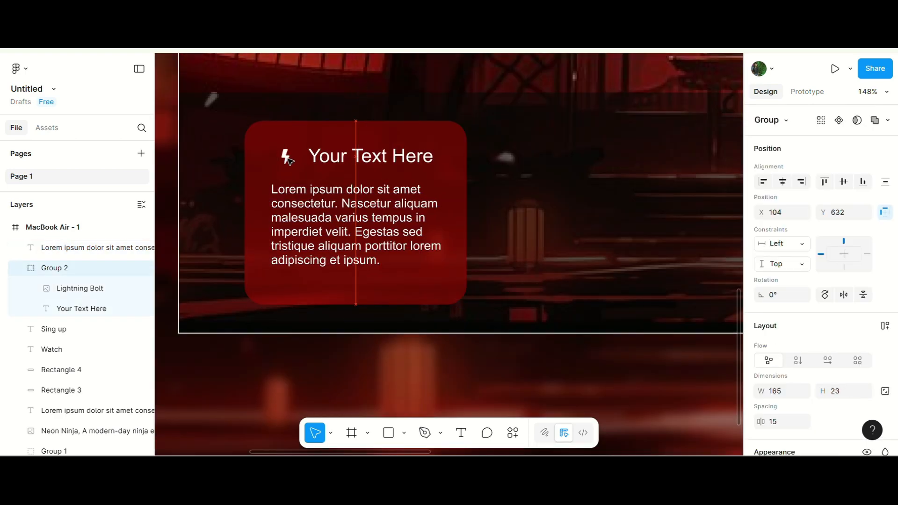
{"action": "scroll", "coordinate": [281, 157], "scroll_direction": "down", "scroll_amount": 6}
{"action": "left_click_drag", "start_coordinate": [327, 279], "coordinate": [415, 174]}
{"action": "left_click", "coordinate": [361, 204], "text": "shift"}
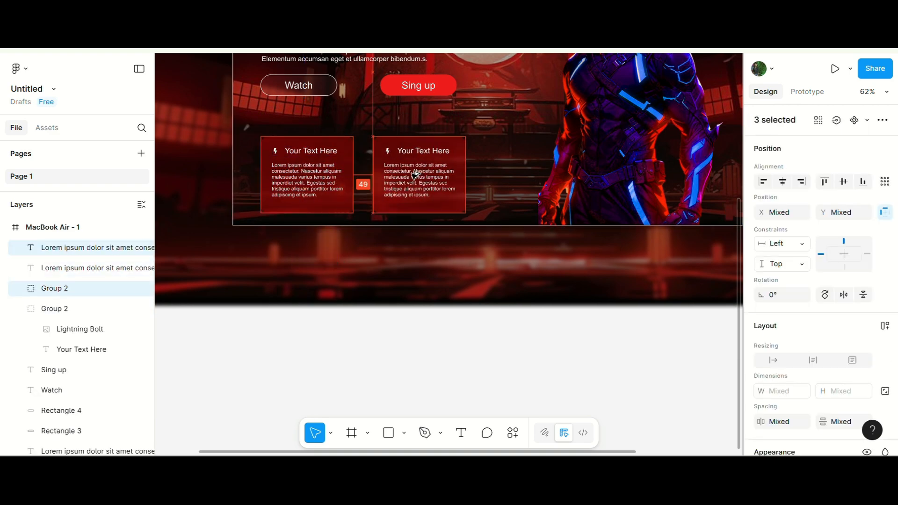
{"action": "key", "text": "ctrl+d"}
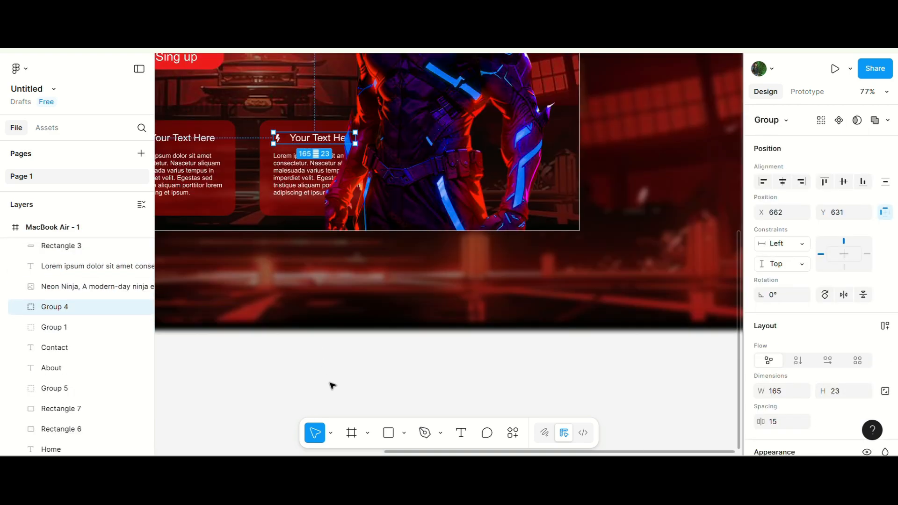
{"action": "left_click", "coordinate": [331, 385]}
{"action": "scroll", "coordinate": [354, 212], "scroll_direction": "down", "scroll_amount": 7}
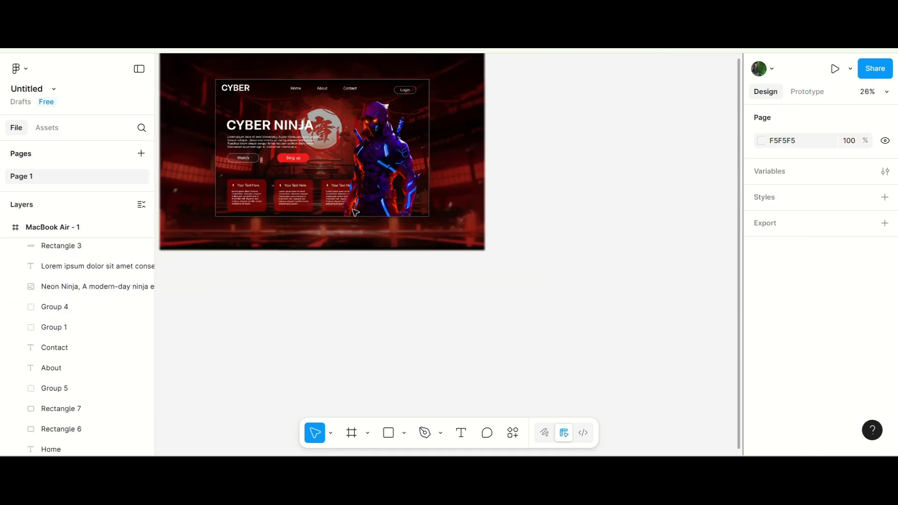
{"action": "scroll", "coordinate": [284, 108], "scroll_direction": "up", "scroll_amount": 3}
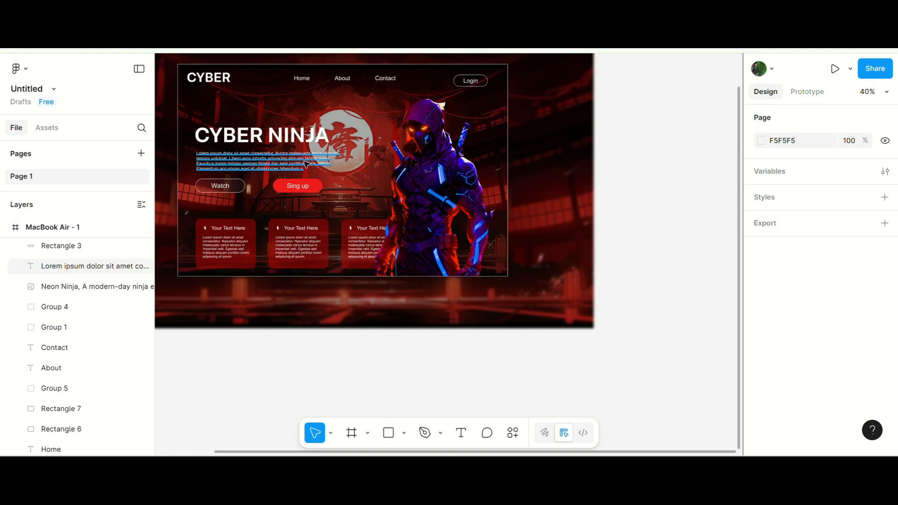
{"action": "scroll", "coordinate": [291, 99], "scroll_direction": "down", "scroll_amount": 3}
{"action": "scroll", "coordinate": [315, 99], "scroll_direction": "up", "scroll_amount": 3}
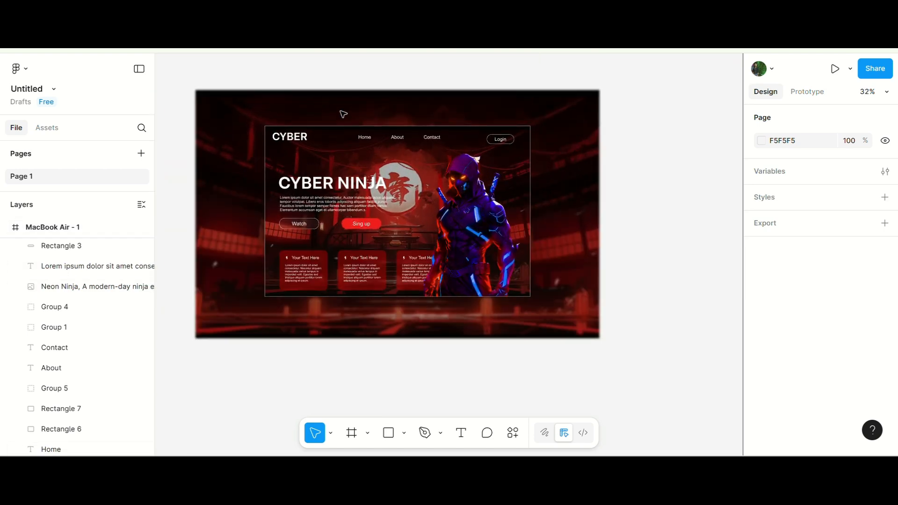